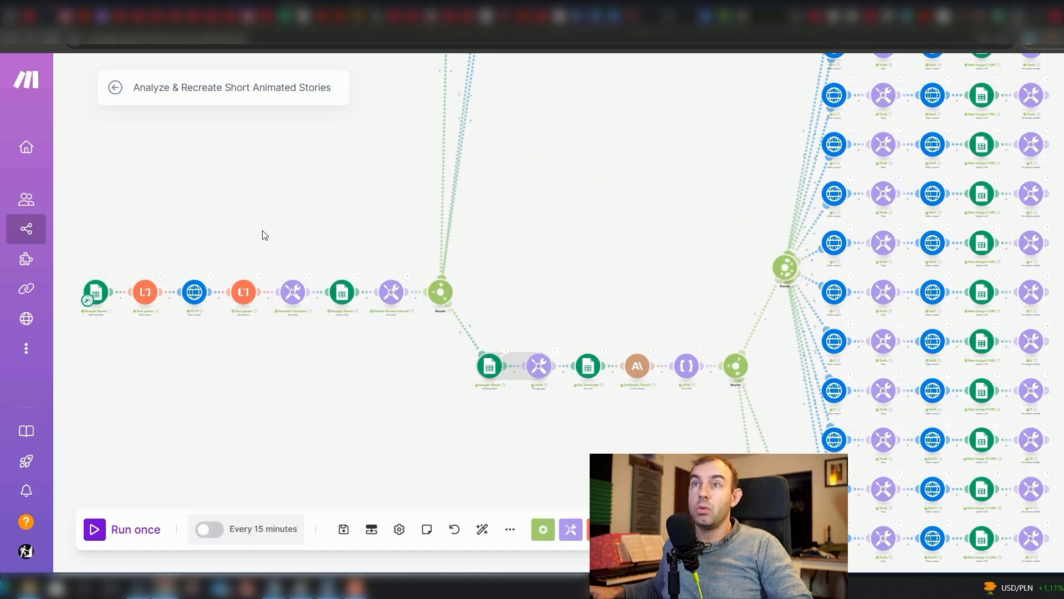
# Examine the overall layout of the Analyze & Recreate Short Animated Stories scenario, including its routers and branches
pyautogui.moveTo(285, 216); pyautogui.dragTo(324, 312)
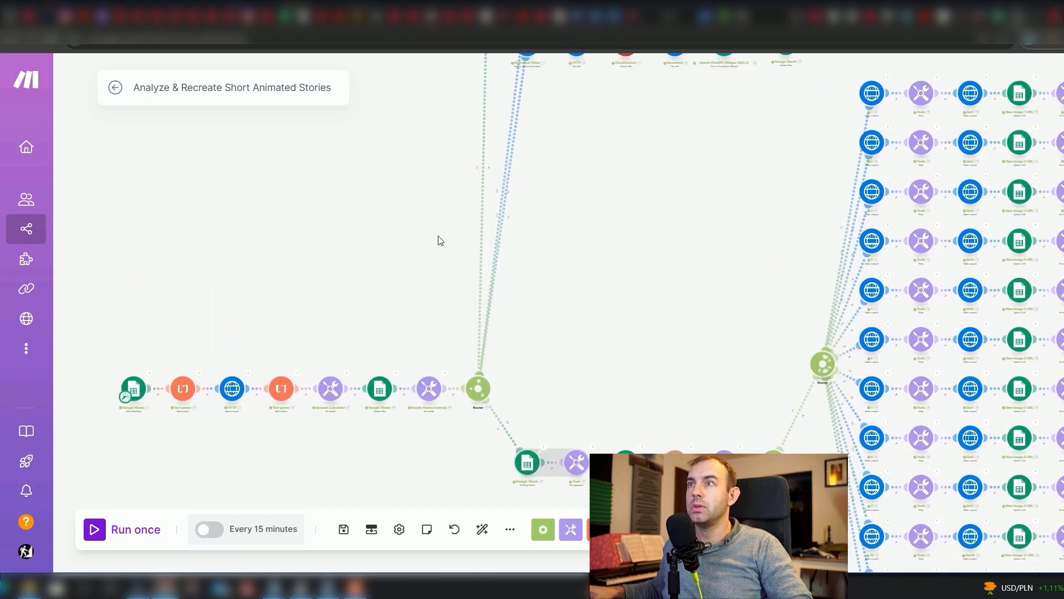
pyautogui.scroll(-3, 440, 241)
pyautogui.moveTo(576, 216); pyautogui.dragTo(475, 171)
pyautogui.moveTo(491, 259); pyautogui.dragTo(555, 272)
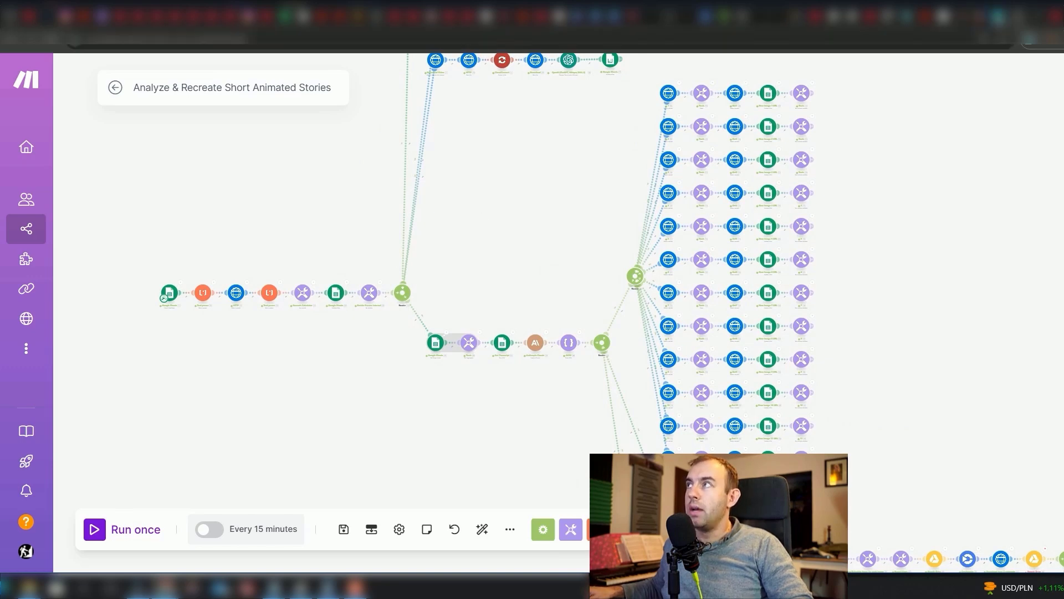
# Switch to the "linki do ściągnięcia" spreadsheet in Google Sheets and review the video names, URLs and column headings in Sheet1
pyautogui.click(996, 20)
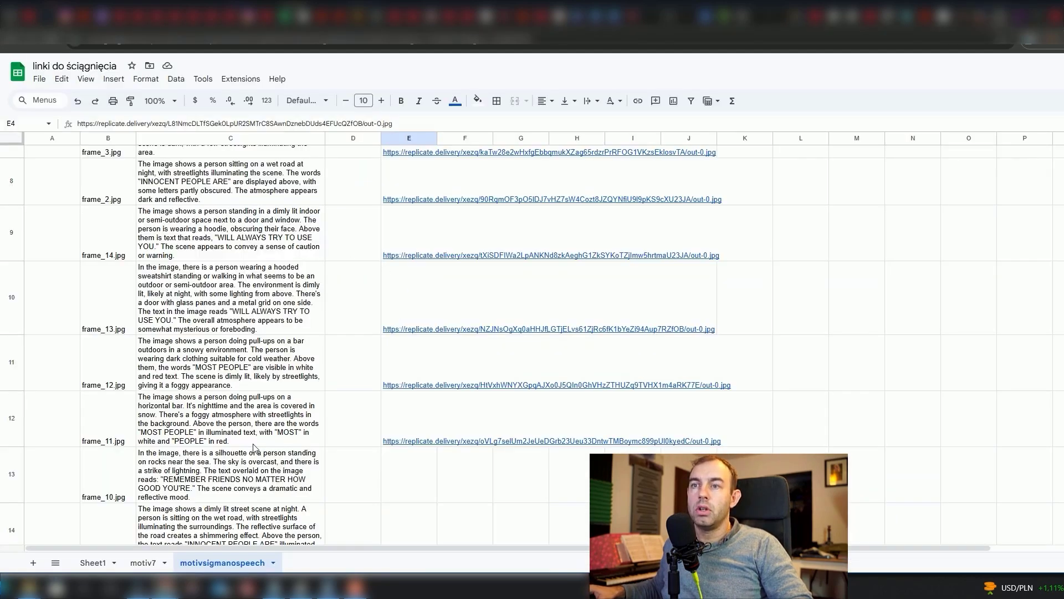
pyautogui.click(94, 563)
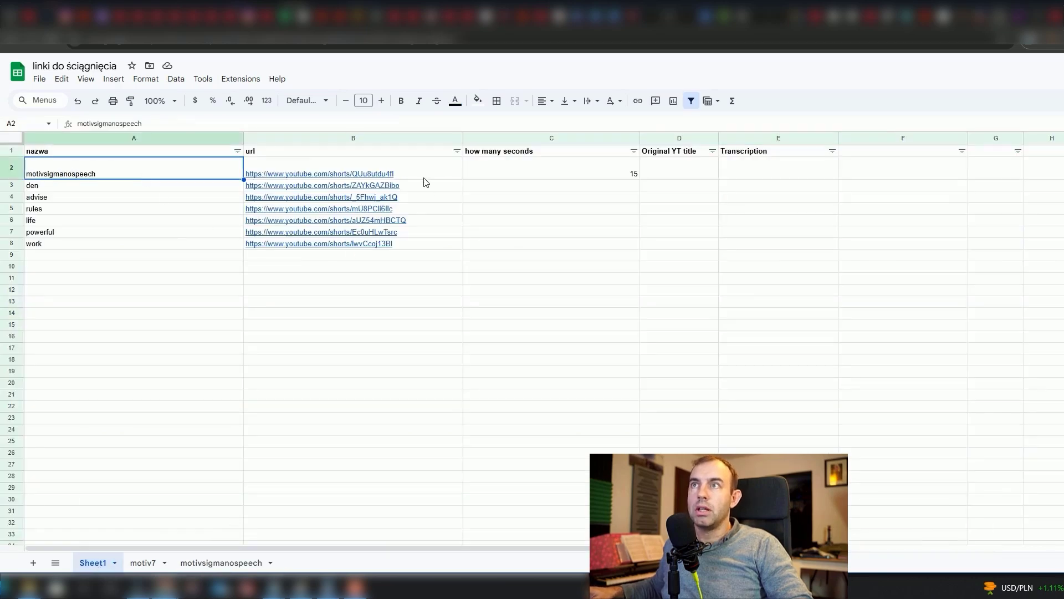
pyautogui.click(424, 176)
pyautogui.click(485, 345)
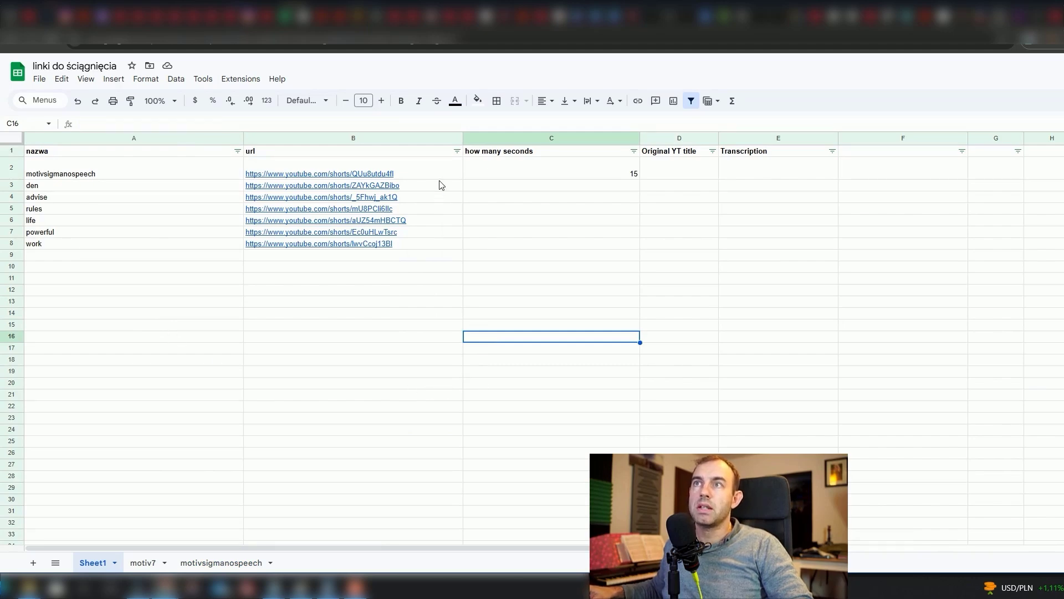
pyautogui.click(345, 408)
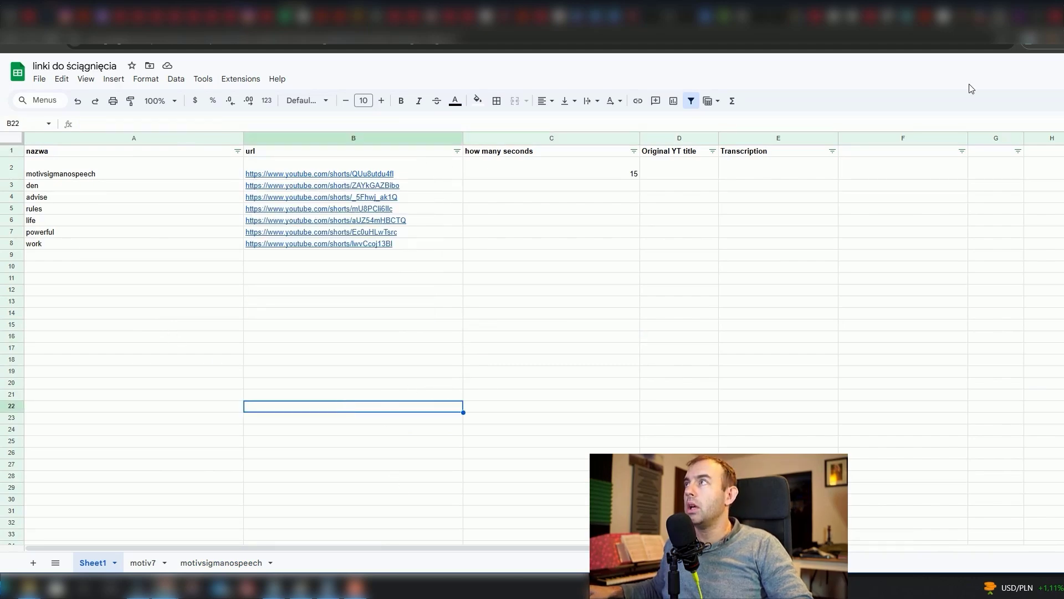
# Return to the Make scenario and examine the opening module chain from Watch New Rows through to the first router
pyautogui.click(1016, 21)
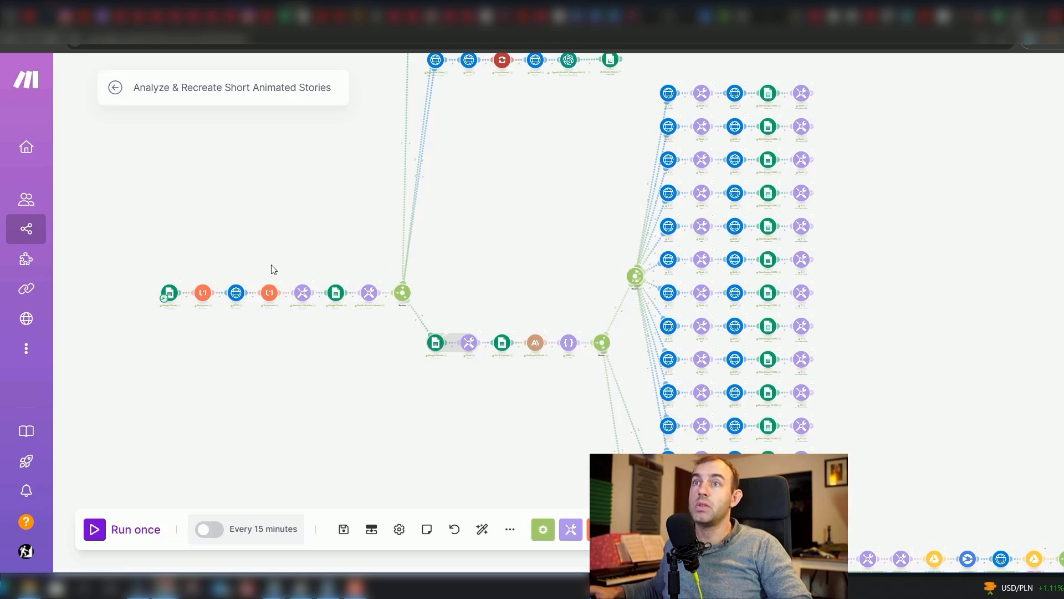
pyautogui.scroll(5, 174, 310)
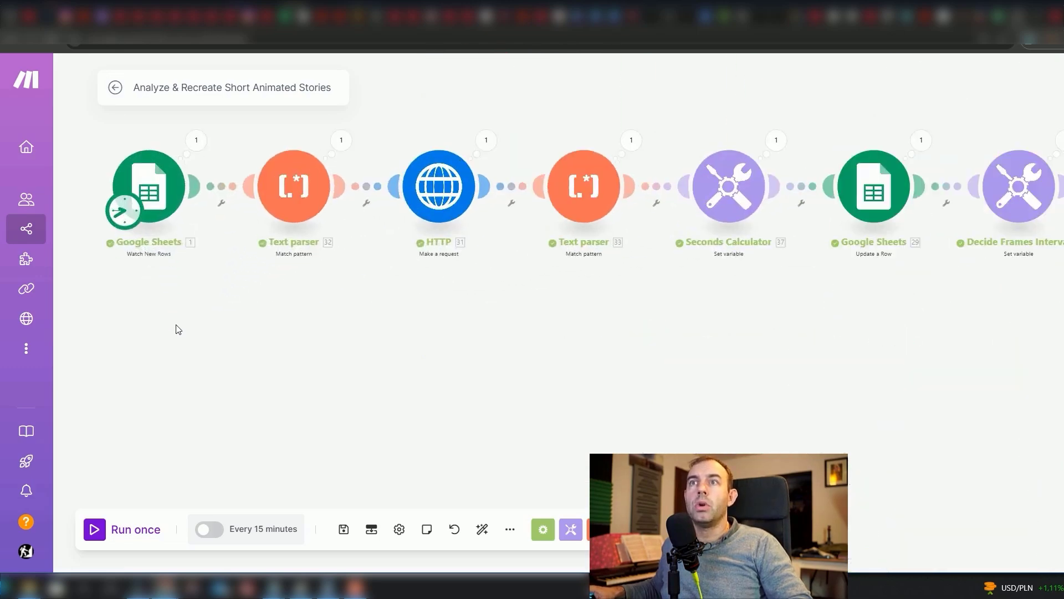
pyautogui.scroll(-2, 176, 328)
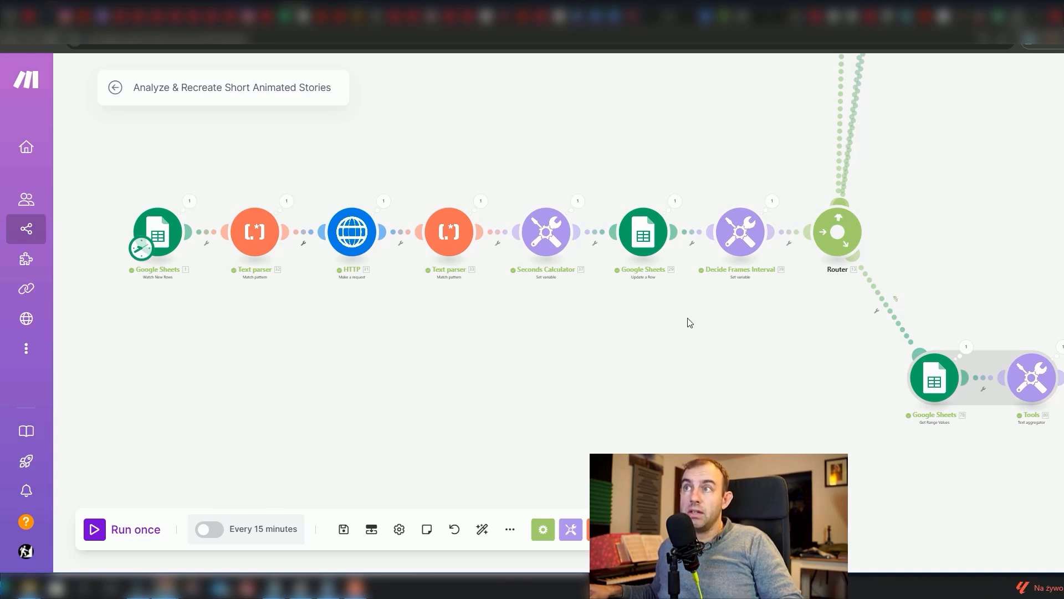
pyautogui.moveTo(689, 323); pyautogui.dragTo(596, 358)
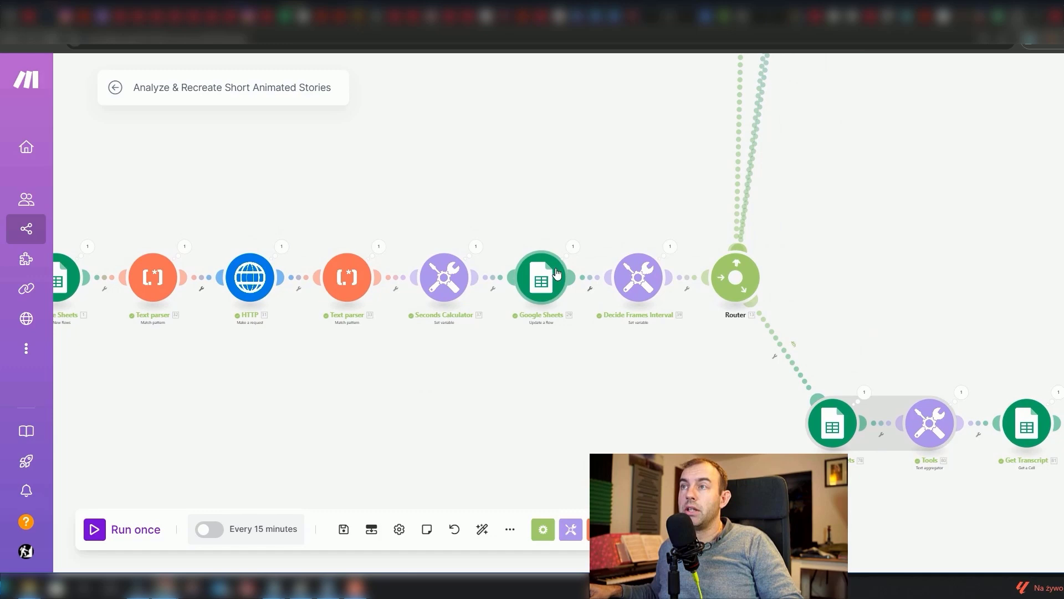
# Review the Interval Decider conditions in the Decide Frames Interval module and close its settings without saving
pyautogui.scroll(3, 681, 348)
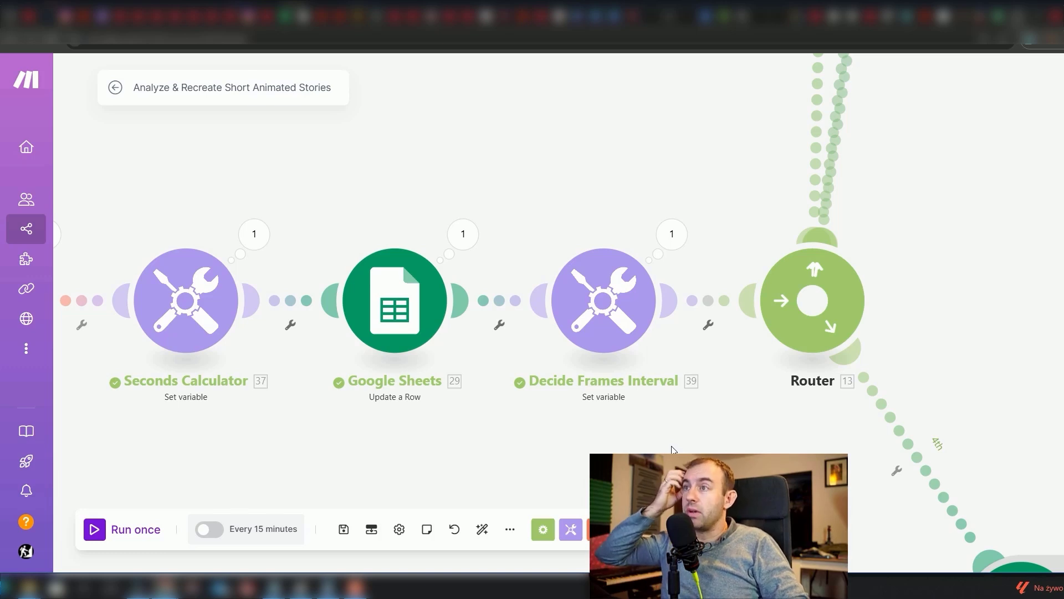
pyautogui.click(642, 302)
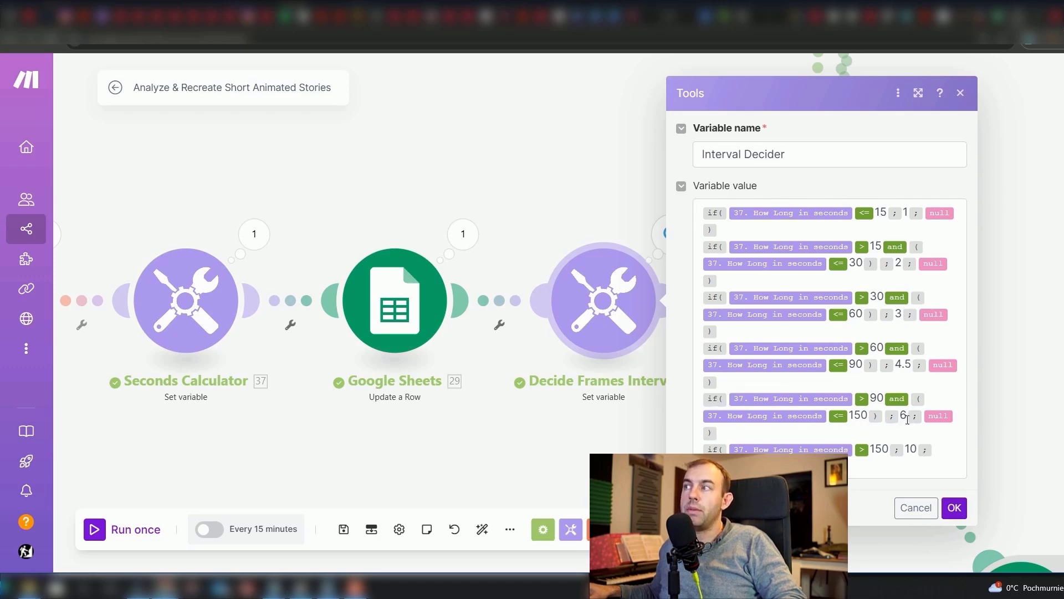
pyautogui.click(909, 509)
# Follow the first router's upward routes to the New Video Data module and examine it
pyautogui.moveTo(727, 190); pyautogui.dragTo(671, 255)
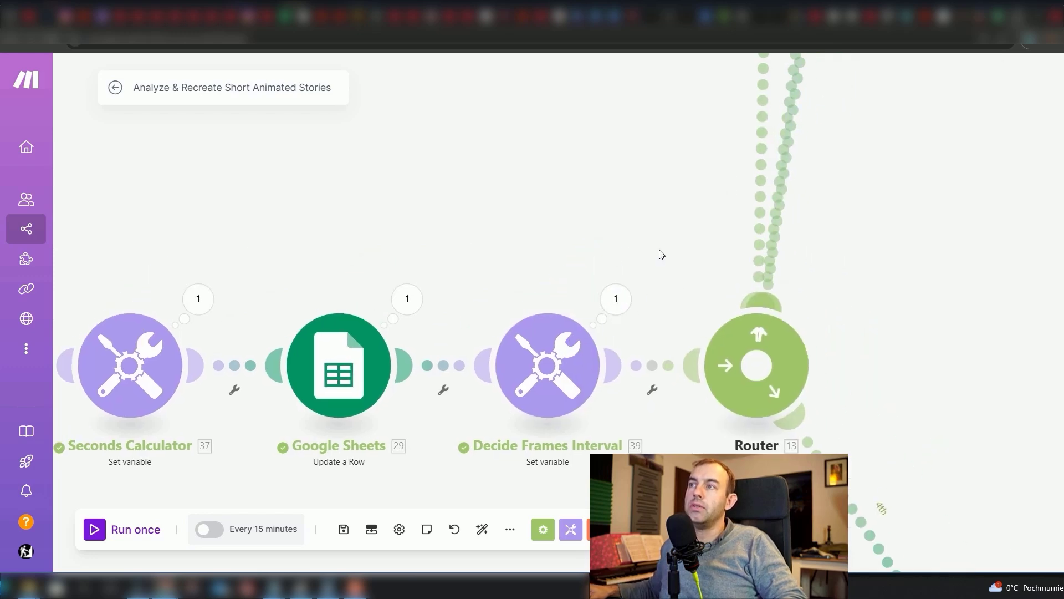
pyautogui.scroll(-3, 661, 254)
pyautogui.moveTo(656, 199); pyautogui.dragTo(568, 327)
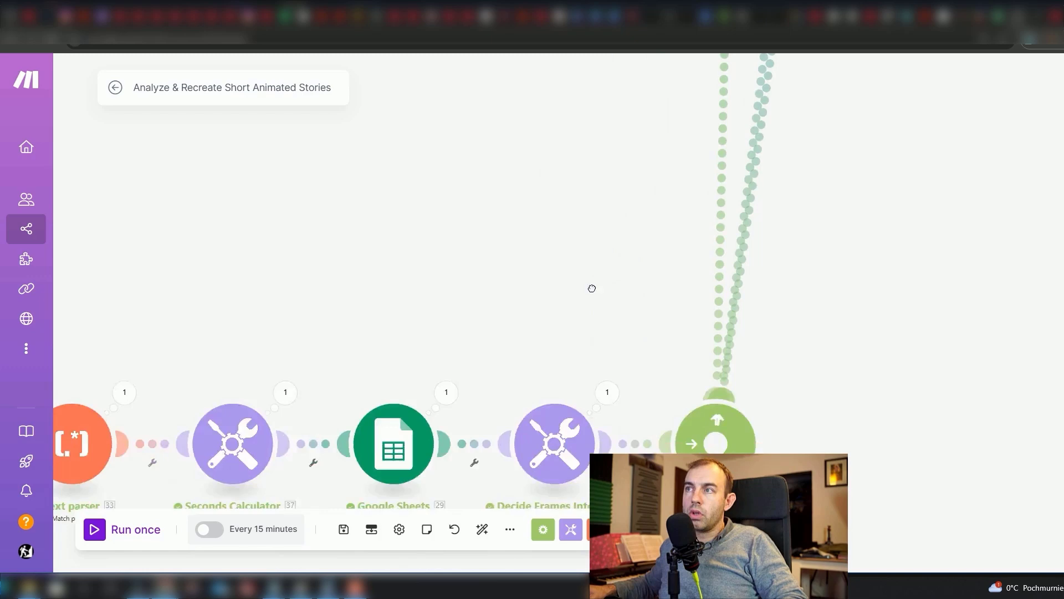
pyautogui.moveTo(591, 288); pyautogui.dragTo(570, 384)
pyautogui.scroll(-3, 607, 254)
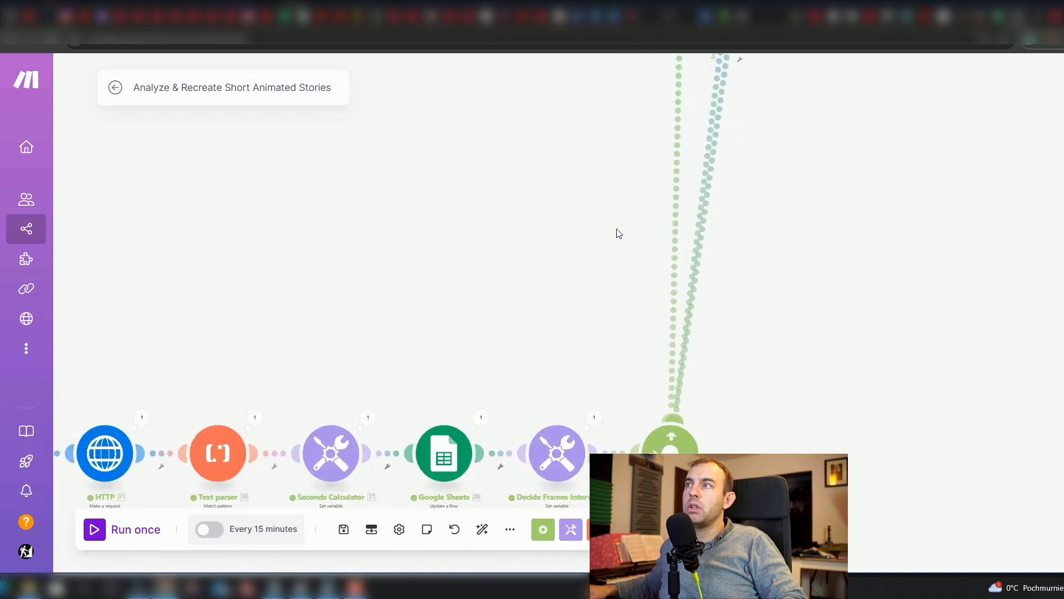
pyautogui.moveTo(618, 194); pyautogui.dragTo(587, 296)
pyautogui.moveTo(580, 206); pyautogui.dragTo(593, 475)
pyautogui.scroll(3, 661, 197)
pyautogui.scroll(1, 661, 195)
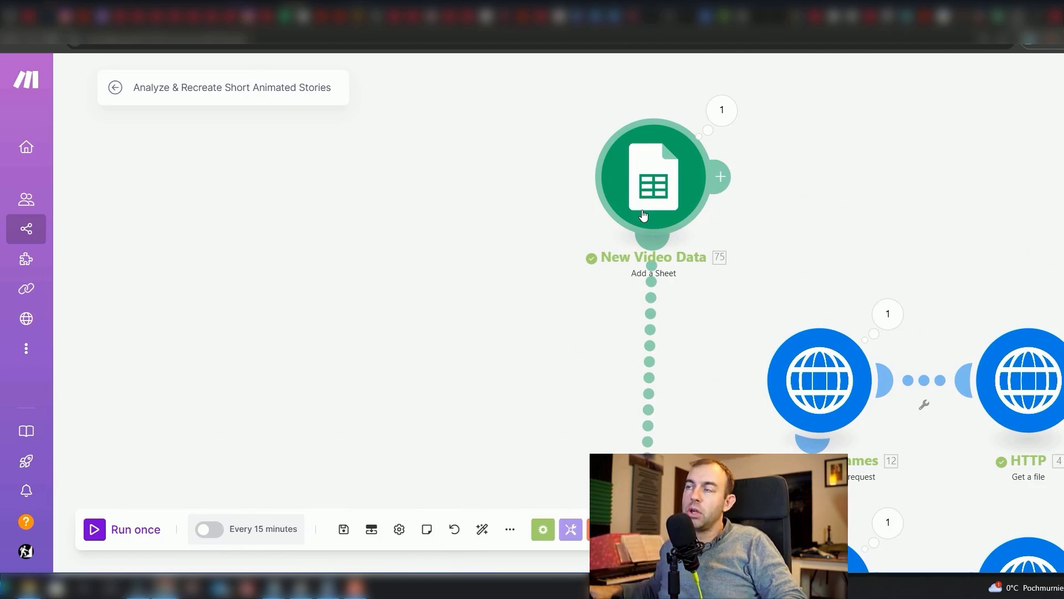
# Examine the Download Frames branch from the API request through the Dropbox upload, Sleep, folder listing and file download modules
pyautogui.moveTo(824, 273); pyautogui.dragTo(565, 142)
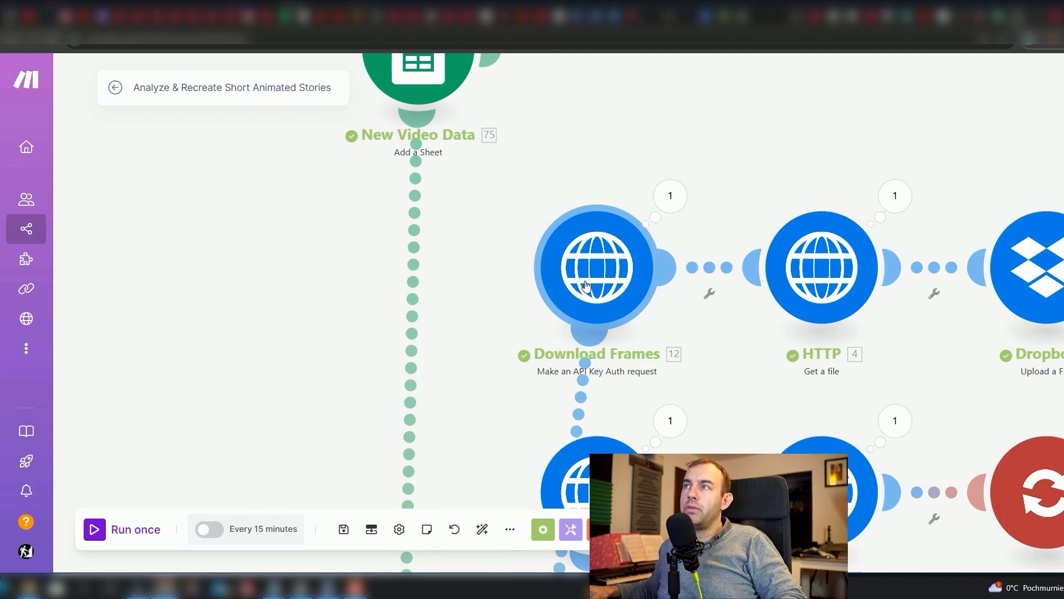
pyautogui.moveTo(907, 366); pyautogui.dragTo(465, 330)
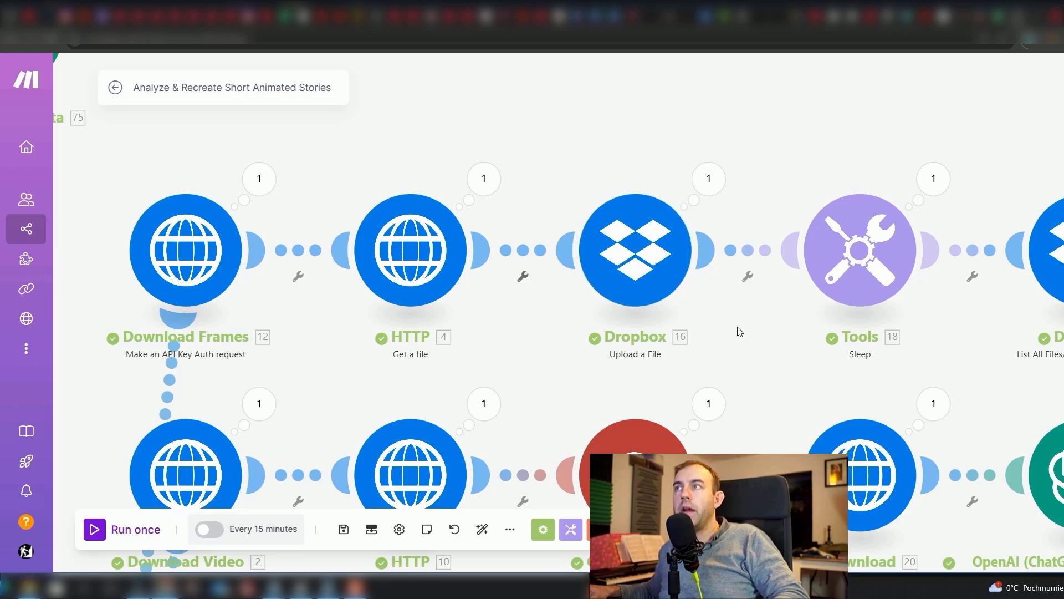
pyautogui.moveTo(728, 327); pyautogui.dragTo(397, 360)
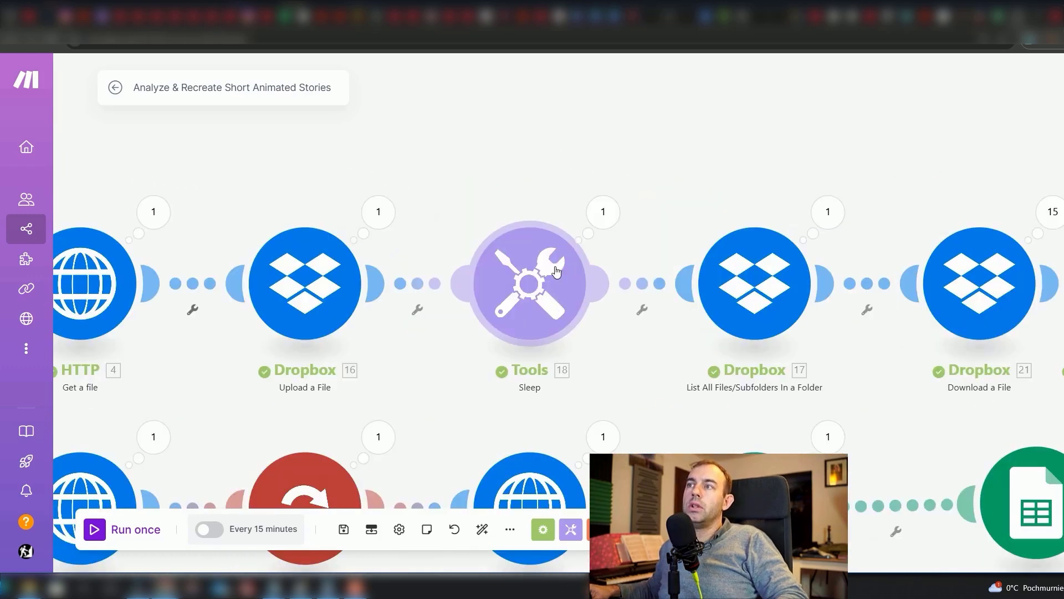
pyautogui.click(603, 216)
pyautogui.click(562, 166)
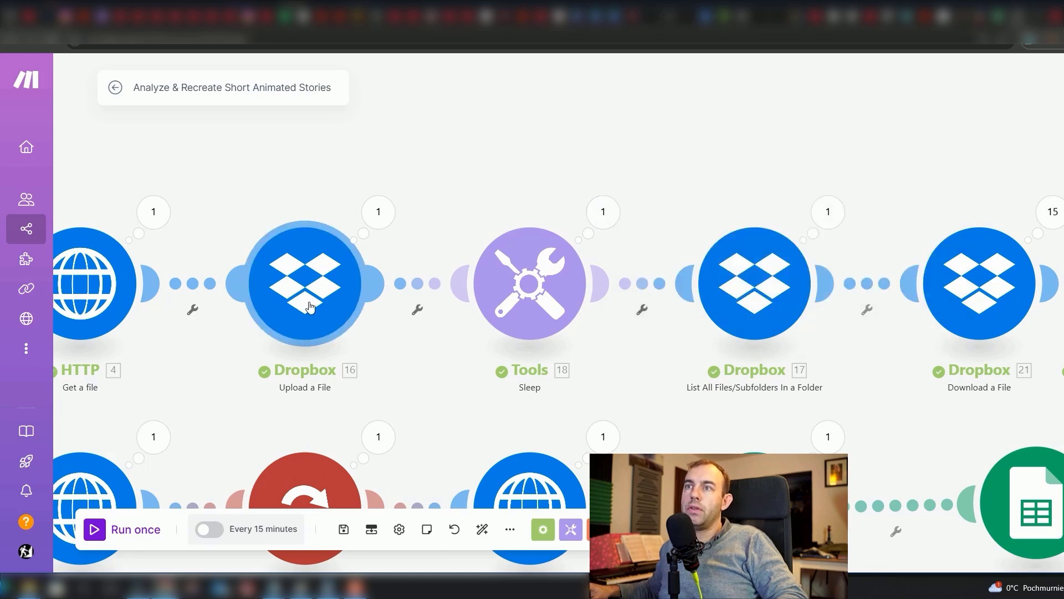
pyautogui.moveTo(660, 361); pyautogui.dragTo(324, 334)
pyautogui.hscroll(5, 565, 391)
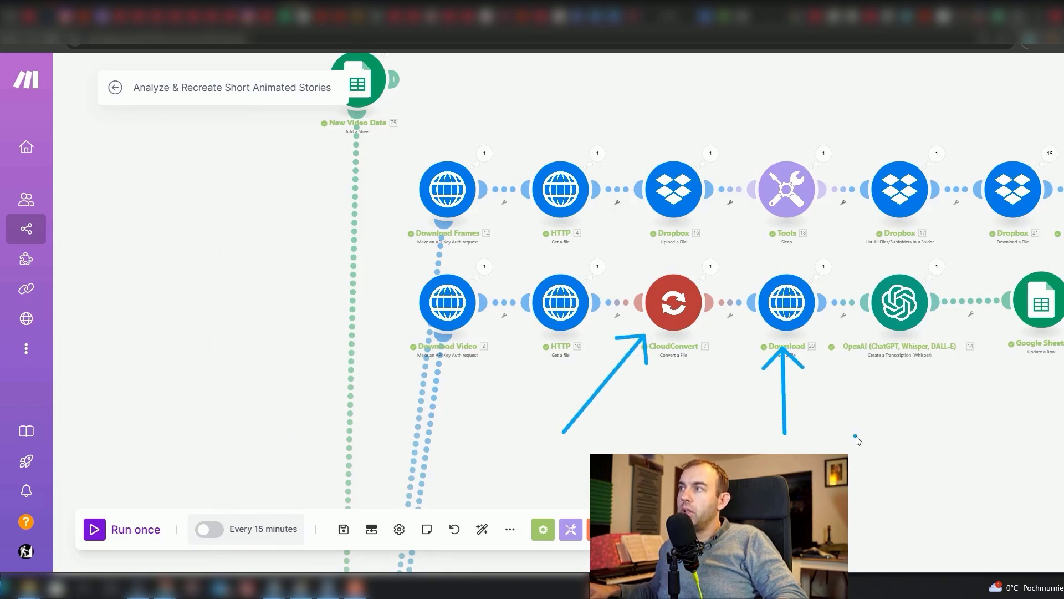
# Examine the Download Video branch's CloudConvert, Download, Whisper transcription and Google Sheets update modules
pyautogui.moveTo(860, 427); pyautogui.dragTo(883, 368)
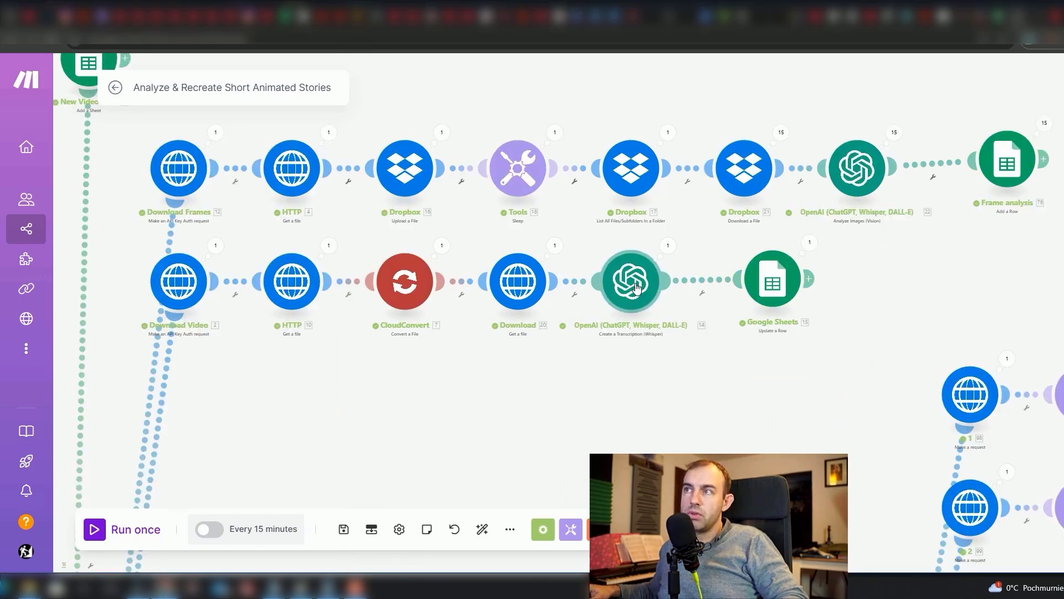
pyautogui.scroll(3, 787, 296)
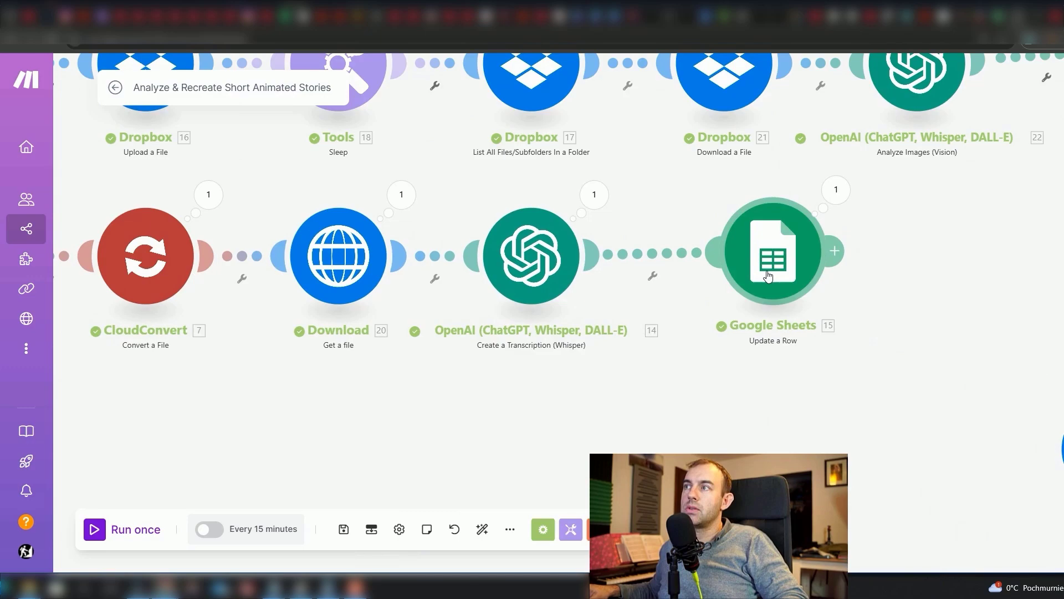
pyautogui.scroll(-4, 767, 277)
# Examine the first router's 4th route, from Get Range Values and the text aggregator to Get Transcript, Anthropic Claude and JSON
pyautogui.scroll(-5, 698, 347)
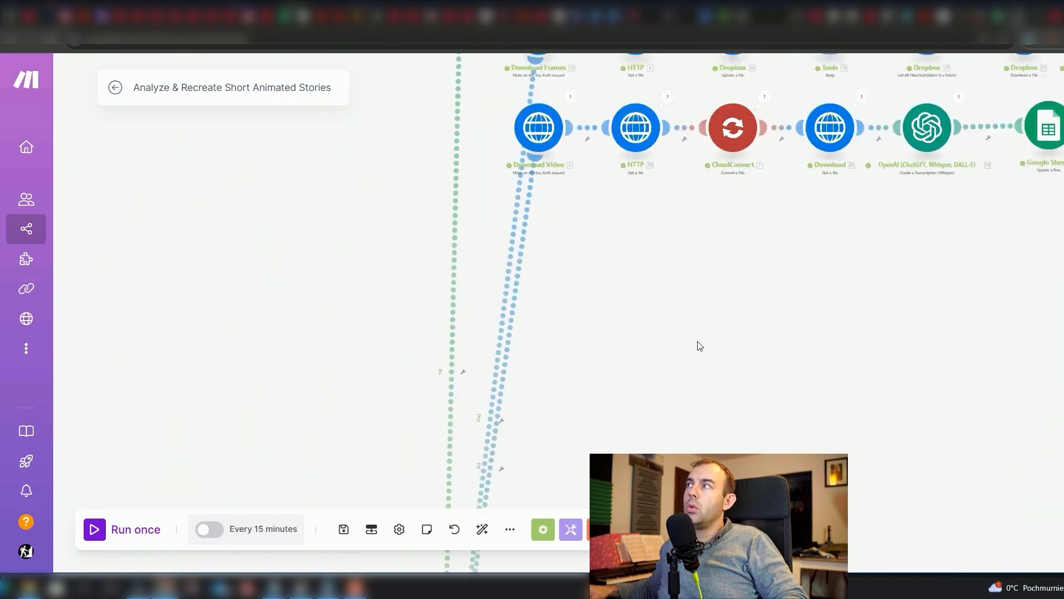
pyautogui.moveTo(718, 398); pyautogui.dragTo(688, 157)
pyautogui.scroll(3, 641, 437)
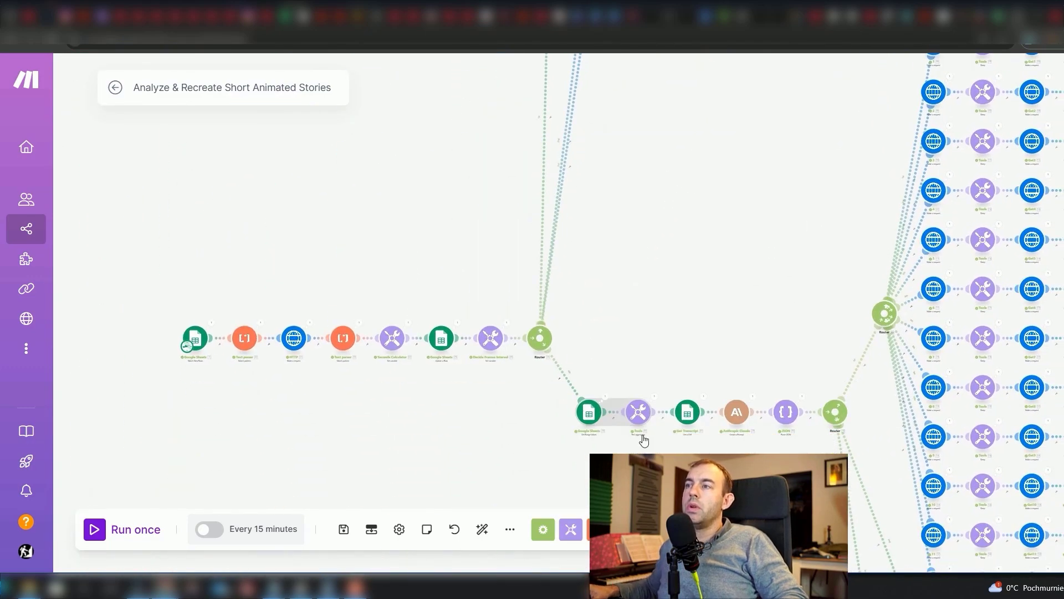
pyautogui.scroll(2, 643, 460)
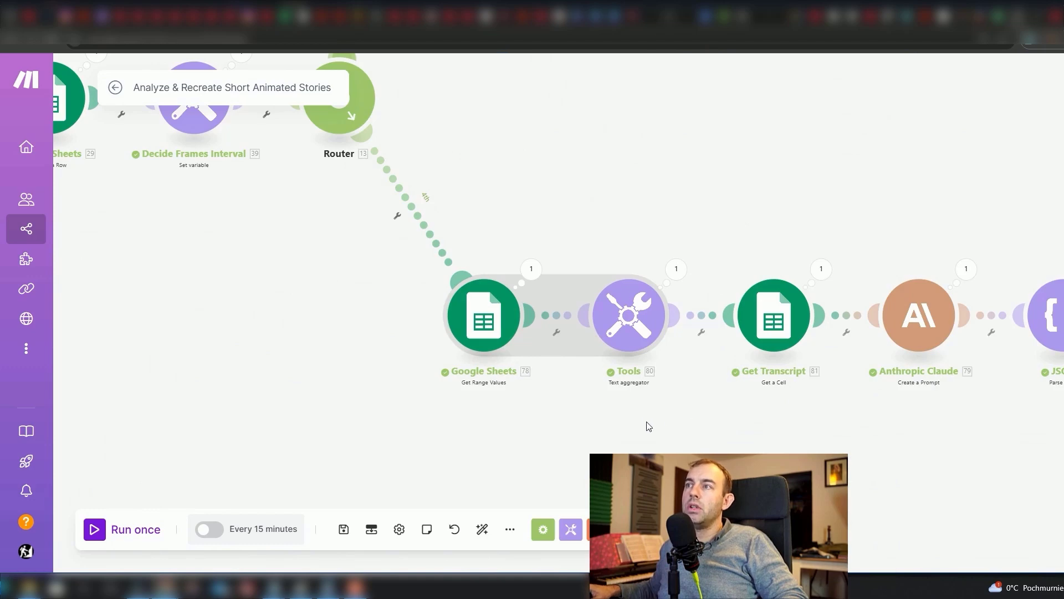
pyautogui.moveTo(798, 423); pyautogui.dragTo(656, 397)
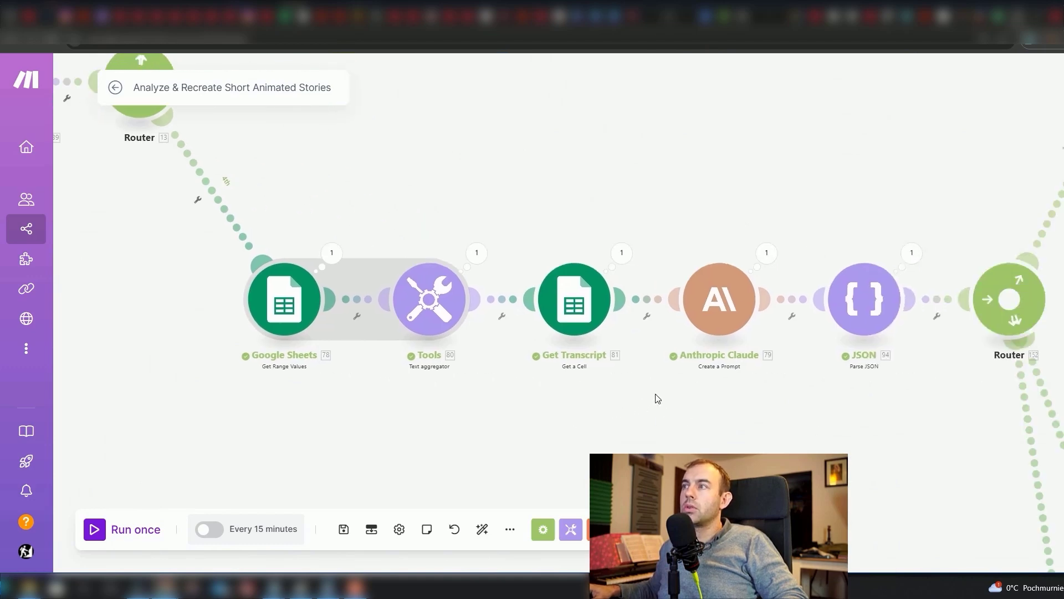
# Open the Anthropic Claude module and read its prompt from the scene descriptions and transcription to the new script requirements
pyautogui.click(720, 300)
pyautogui.scroll(-6, 944, 319)
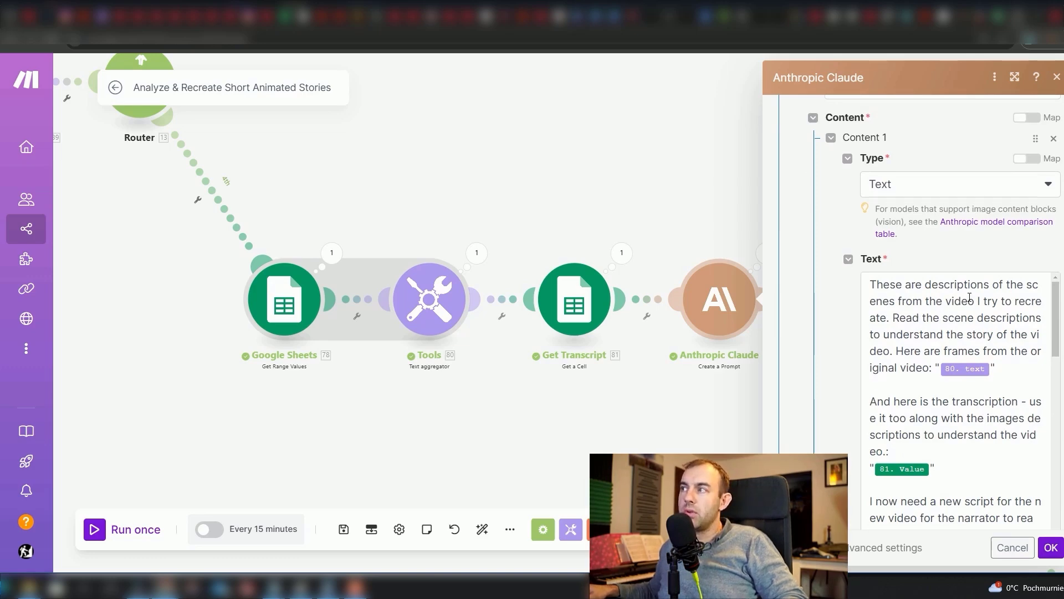
pyautogui.scroll(-1, 953, 377)
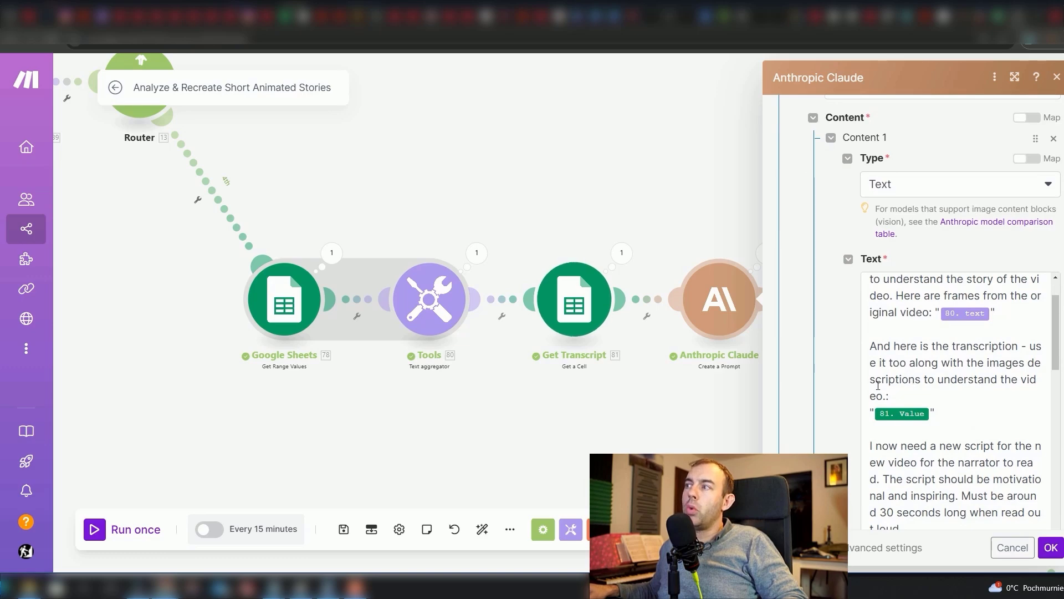
pyautogui.scroll(-1, 955, 392)
pyautogui.scroll(-1, 958, 376)
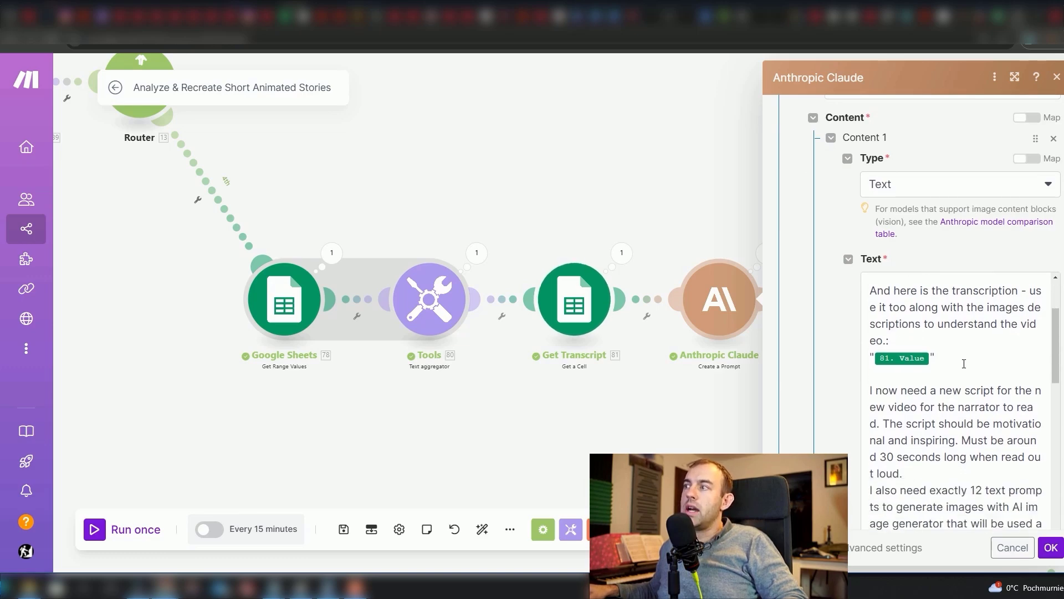
pyautogui.scroll(-3, 975, 416)
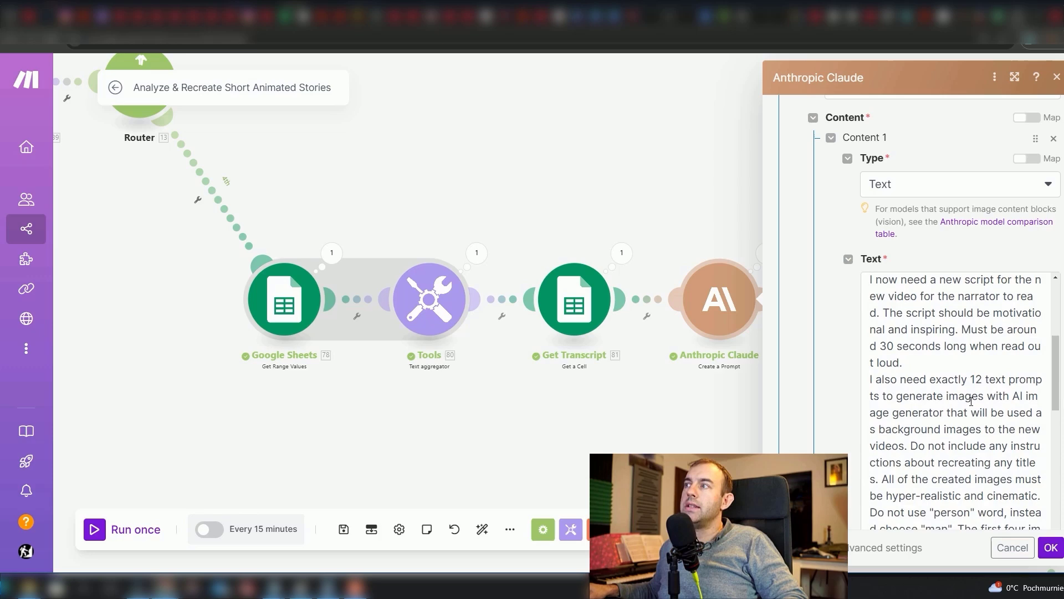
pyautogui.scroll(1, 944, 428)
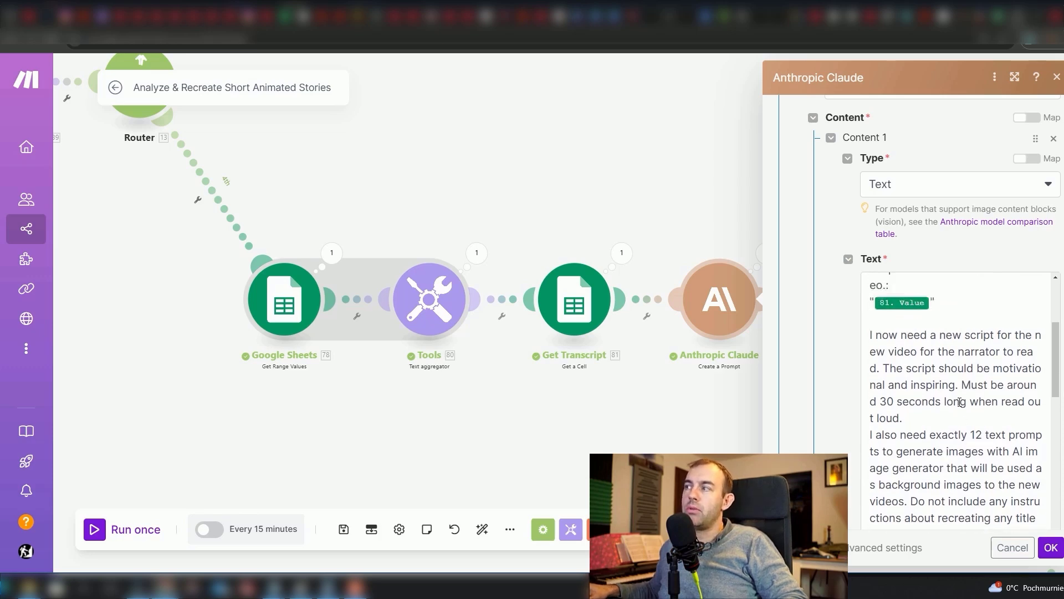
pyautogui.scroll(-1, 974, 375)
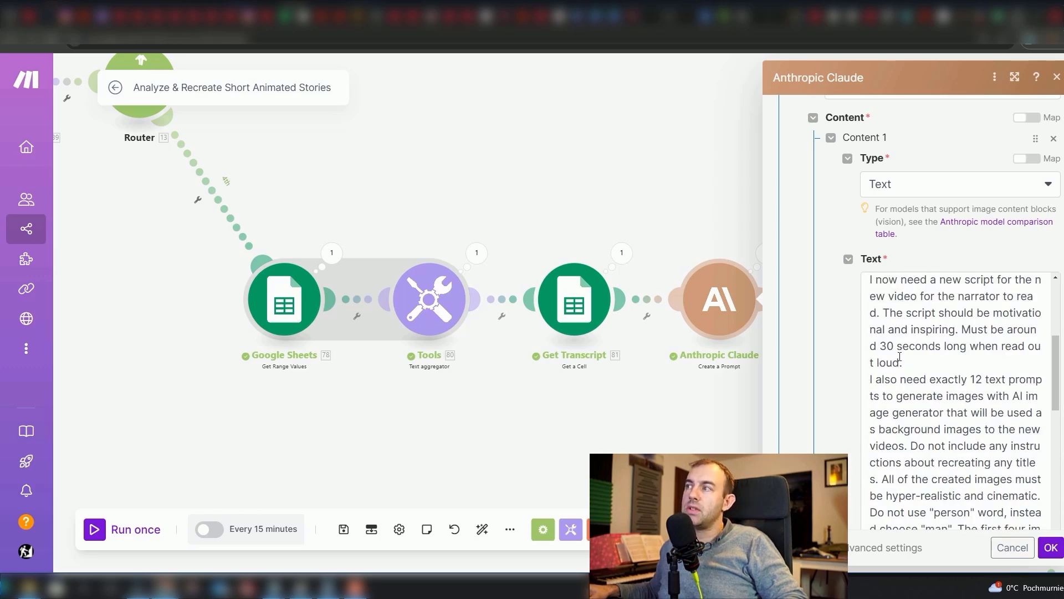
# Read the Claude prompt's rules for the 12 image prompts and its JSON output structure, and close the module without changes
pyautogui.scroll(-1, 965, 377)
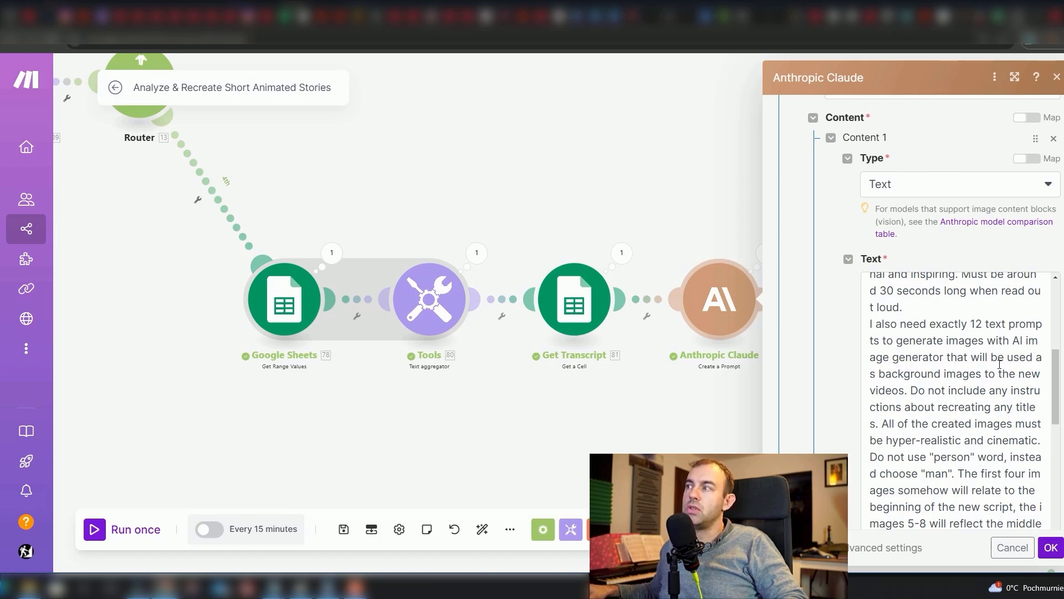
pyautogui.scroll(-6, 1000, 364)
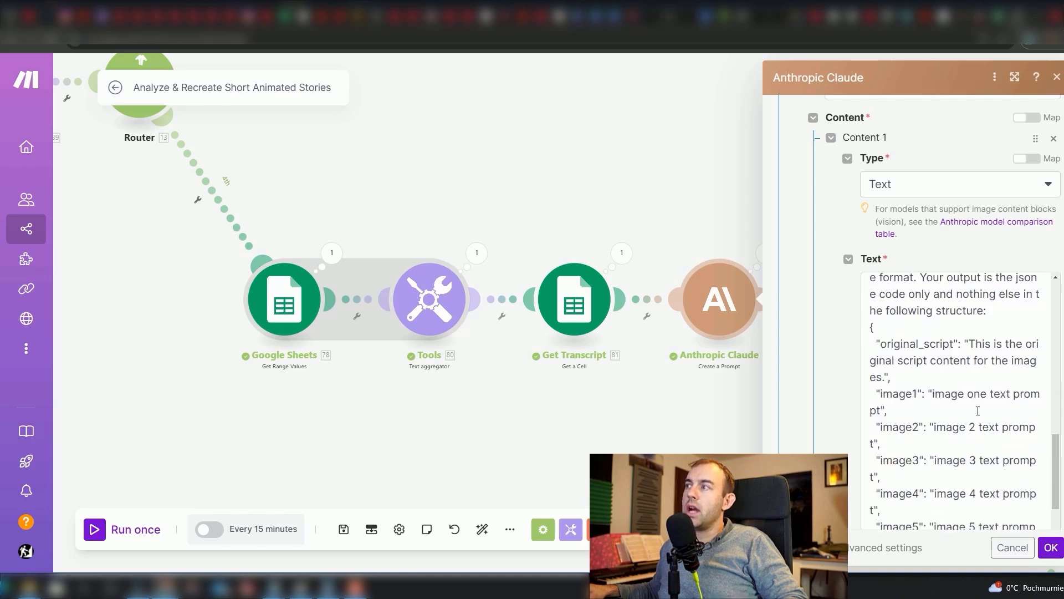
pyautogui.scroll(-3, 977, 411)
pyautogui.scroll(2, 948, 394)
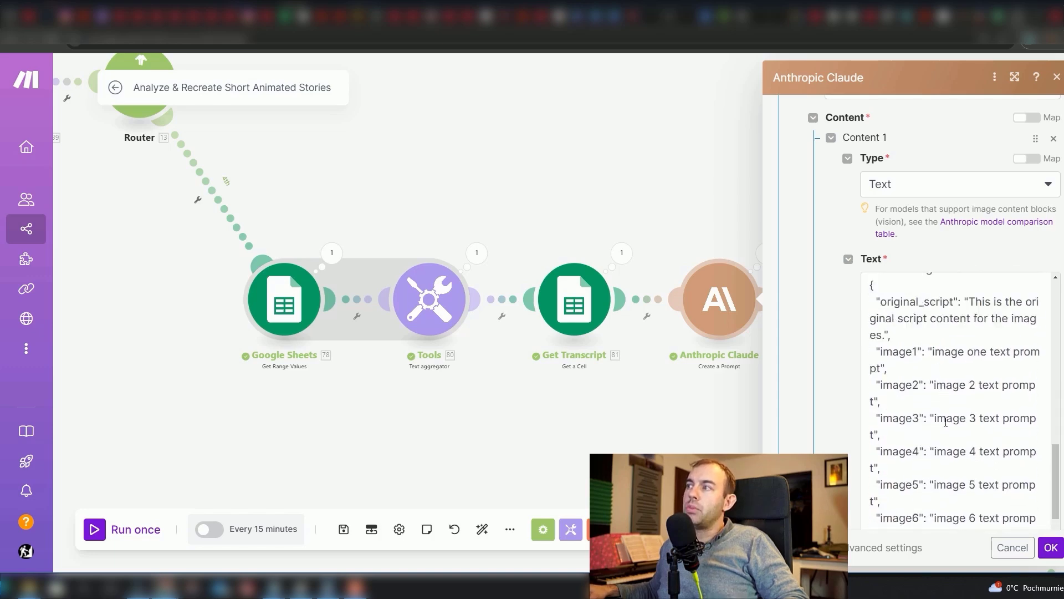
pyautogui.scroll(-3, 945, 421)
pyautogui.scroll(7, 949, 424)
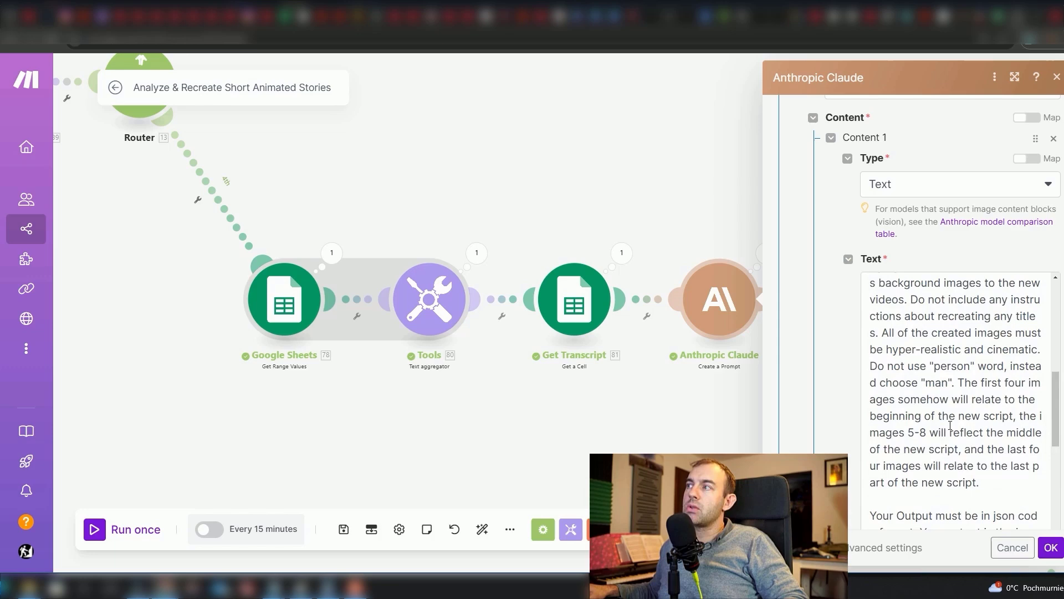
pyautogui.scroll(-6, 950, 425)
pyautogui.scroll(6, 954, 443)
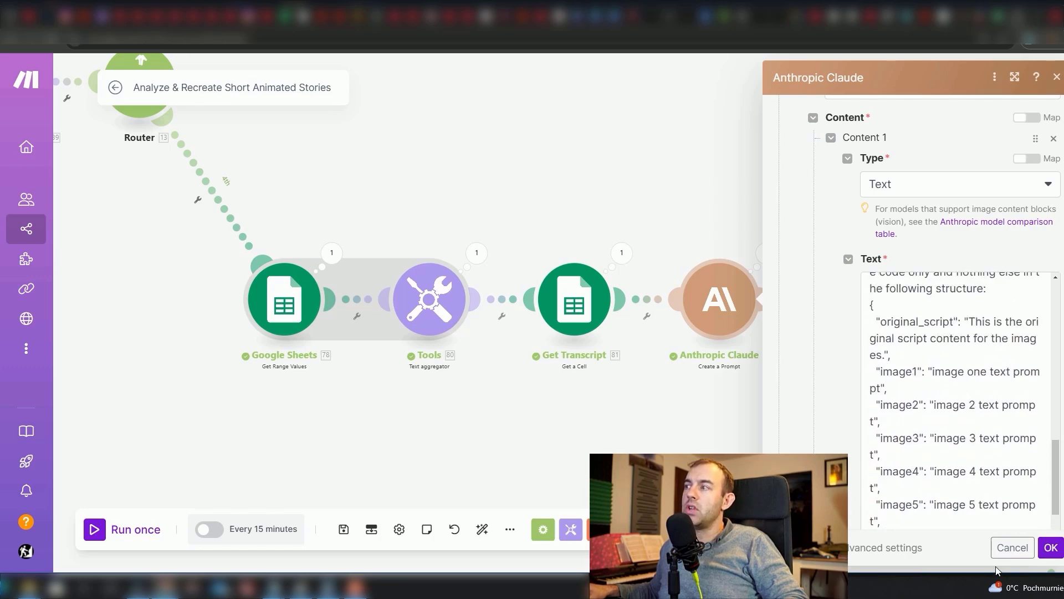
pyautogui.click(1010, 549)
# Follow the route from the JSON module through the two routers up to the first image generation branch
pyautogui.moveTo(922, 434); pyautogui.dragTo(678, 444)
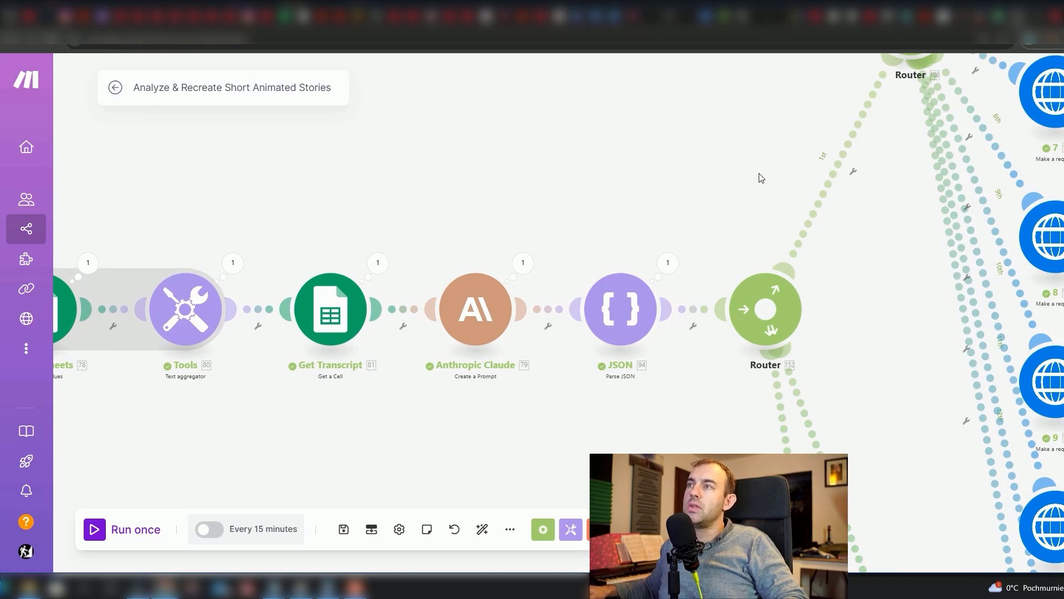
pyautogui.moveTo(759, 173); pyautogui.dragTo(549, 403)
pyautogui.scroll(1, 548, 403)
pyautogui.moveTo(623, 205); pyautogui.dragTo(488, 465)
pyautogui.scroll(1, 488, 466)
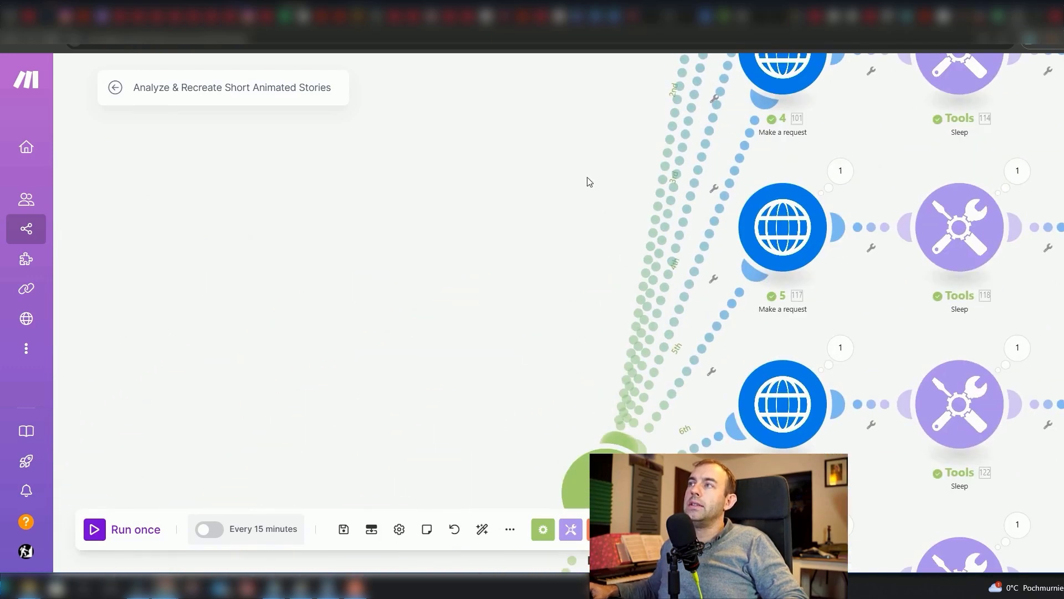
pyautogui.moveTo(590, 181); pyautogui.dragTo(519, 380)
pyautogui.scroll(-2, 541, 282)
pyautogui.scroll(1, 548, 254)
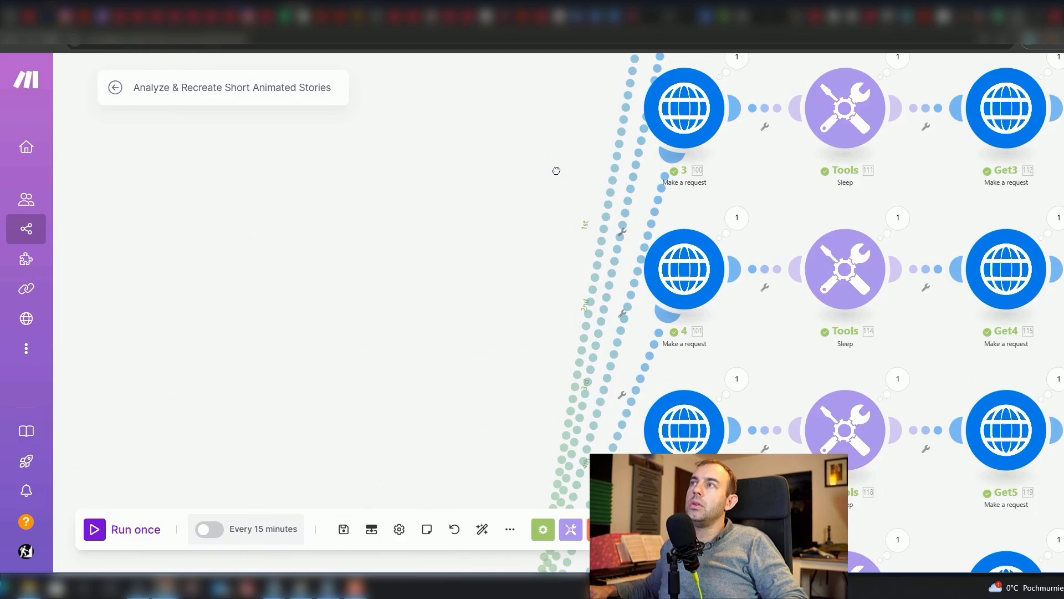
pyautogui.moveTo(556, 171); pyautogui.dragTo(544, 240)
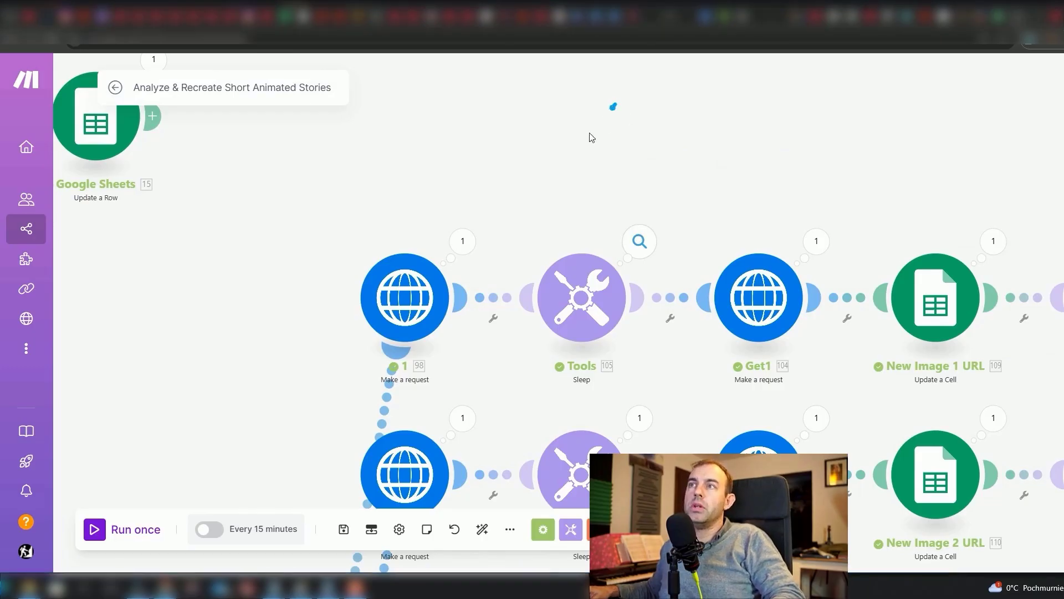
# Examine the image 1 branch from its API request and Sleep through Get1 and New Image 1 URL to Set multiple variables
pyautogui.moveTo(592, 138)
pyautogui.mouseDown()
pyautogui.moveTo(534, 181)
pyautogui.moveTo(451, 190)
pyautogui.moveTo(408, 257)
pyautogui.mouseUp()
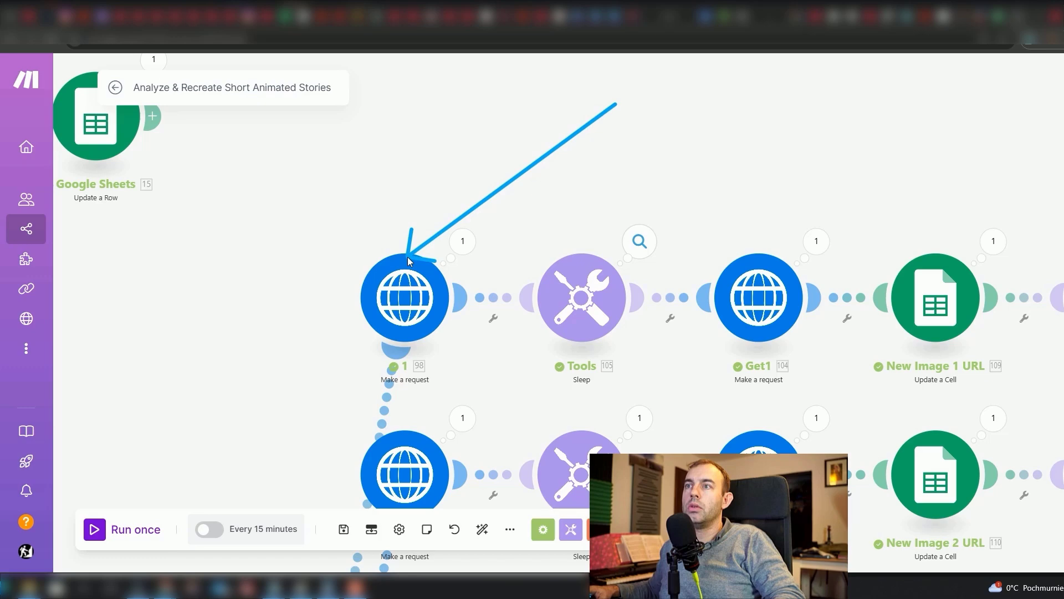
pyautogui.moveTo(615, 104)
pyautogui.mouseDown()
pyautogui.moveTo(725, 218)
pyautogui.moveTo(752, 282)
pyautogui.mouseUp()
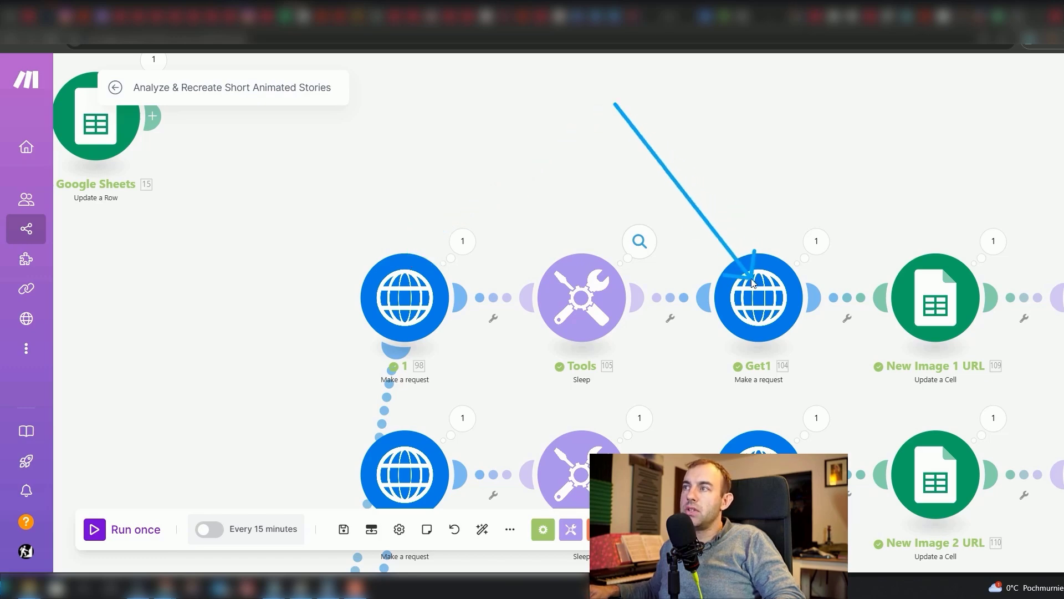
pyautogui.moveTo(853, 103); pyautogui.dragTo(910, 258)
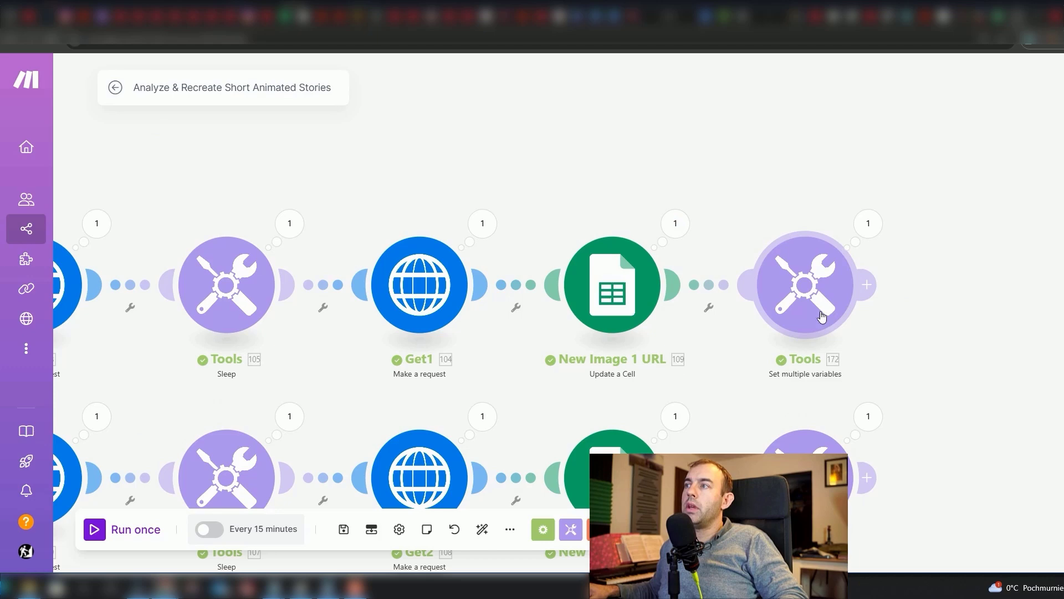
pyautogui.moveTo(725, 371); pyautogui.dragTo(925, 191)
pyautogui.scroll(-1, 925, 191)
pyautogui.scroll(-2, 746, 343)
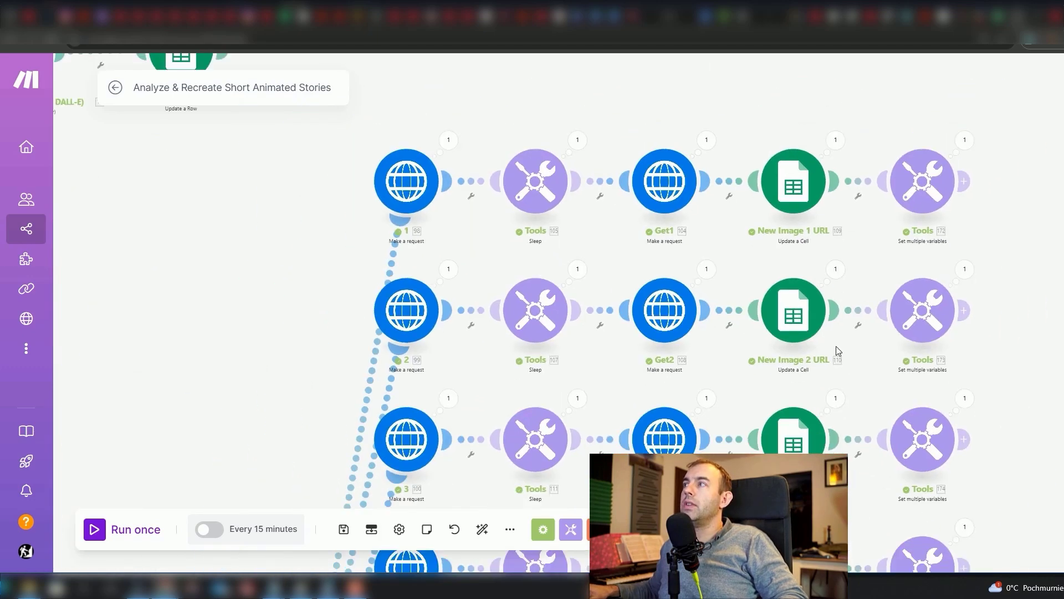
pyautogui.scroll(-5, 587, 387)
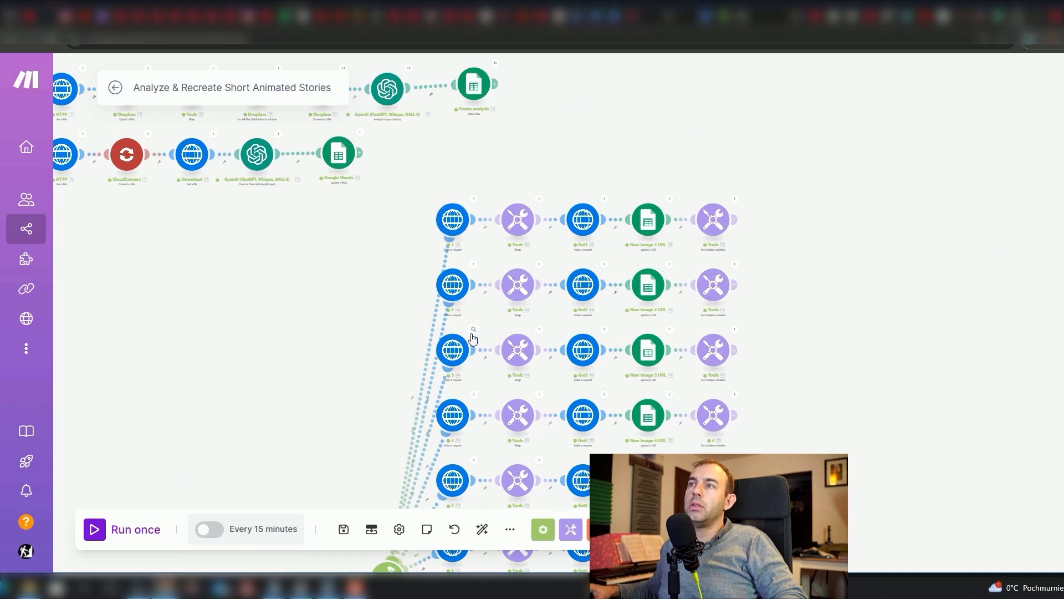
# Check the delay in the image 3 branch's Sleep module and close its settings without changes
pyautogui.scroll(5, 512, 341)
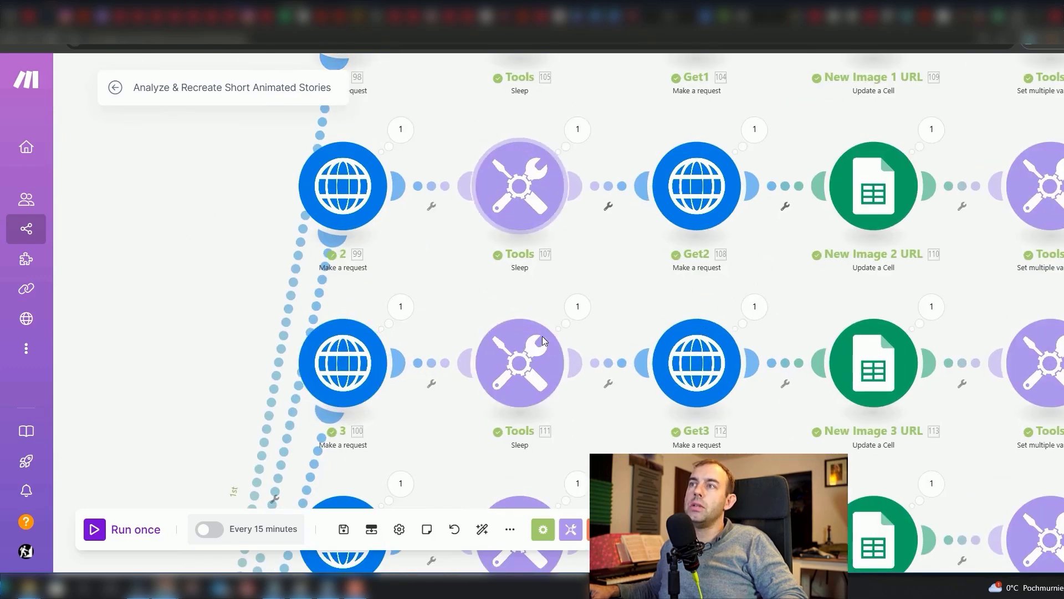
pyautogui.click(516, 352)
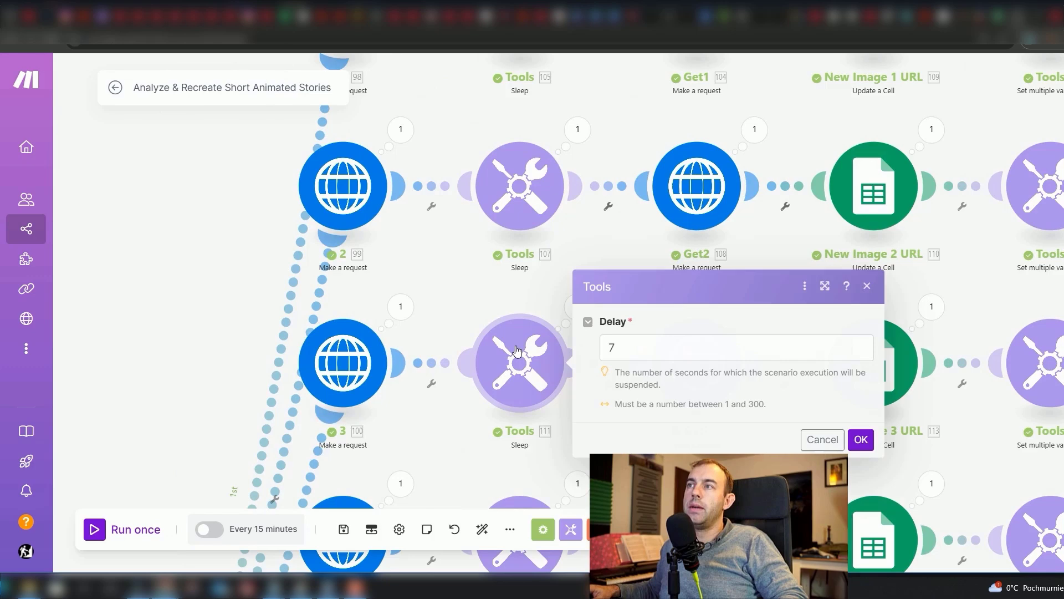
pyautogui.click(868, 287)
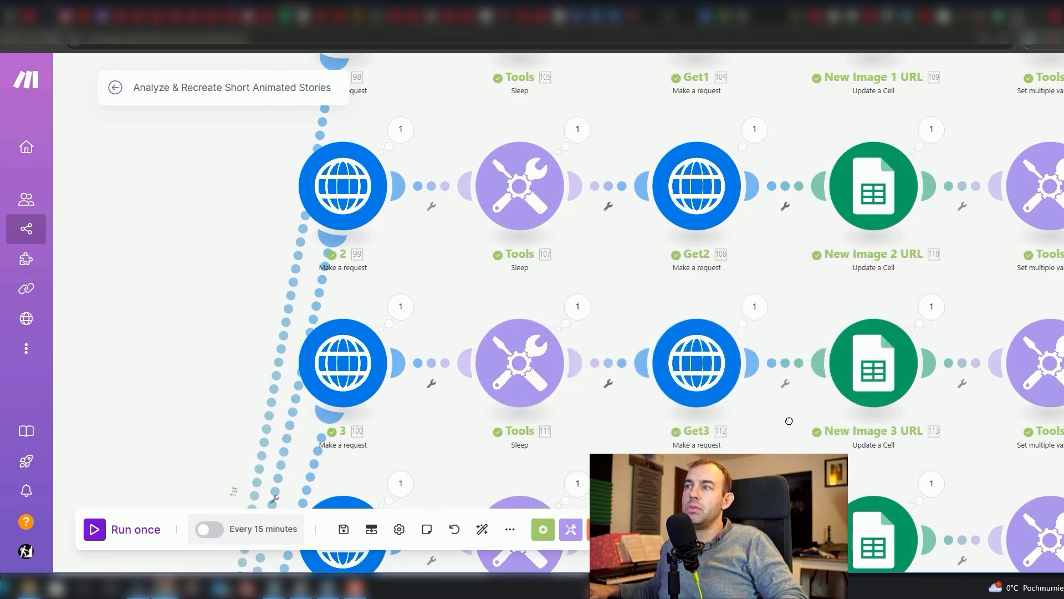
# Examine the remaining image generation branches down to the image 12 branch
pyautogui.moveTo(789, 420); pyautogui.dragTo(778, 240)
pyautogui.scroll(-3, 809, 281)
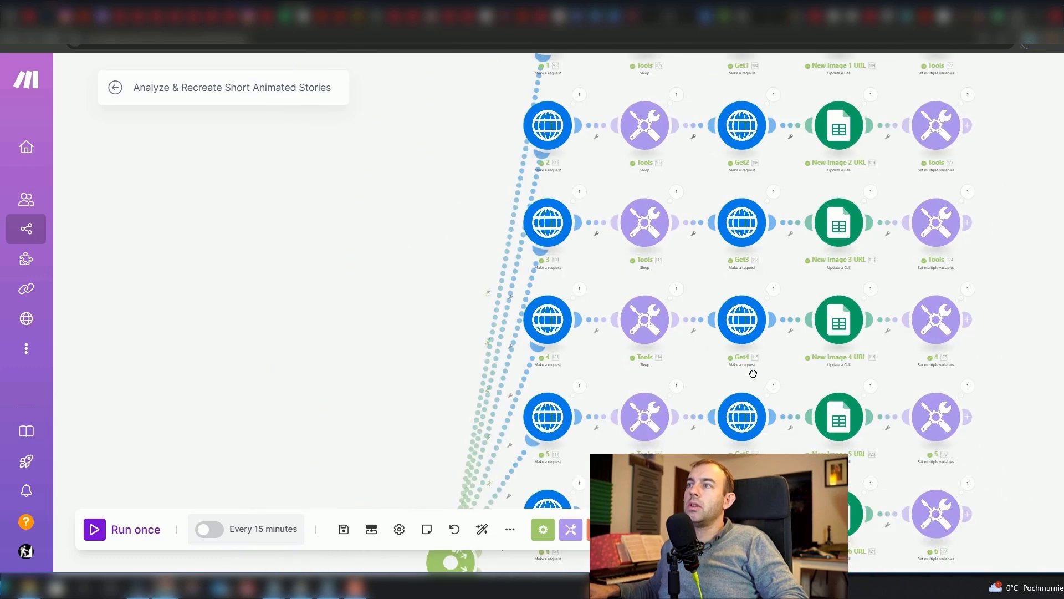
pyautogui.moveTo(753, 373); pyautogui.dragTo(640, 159)
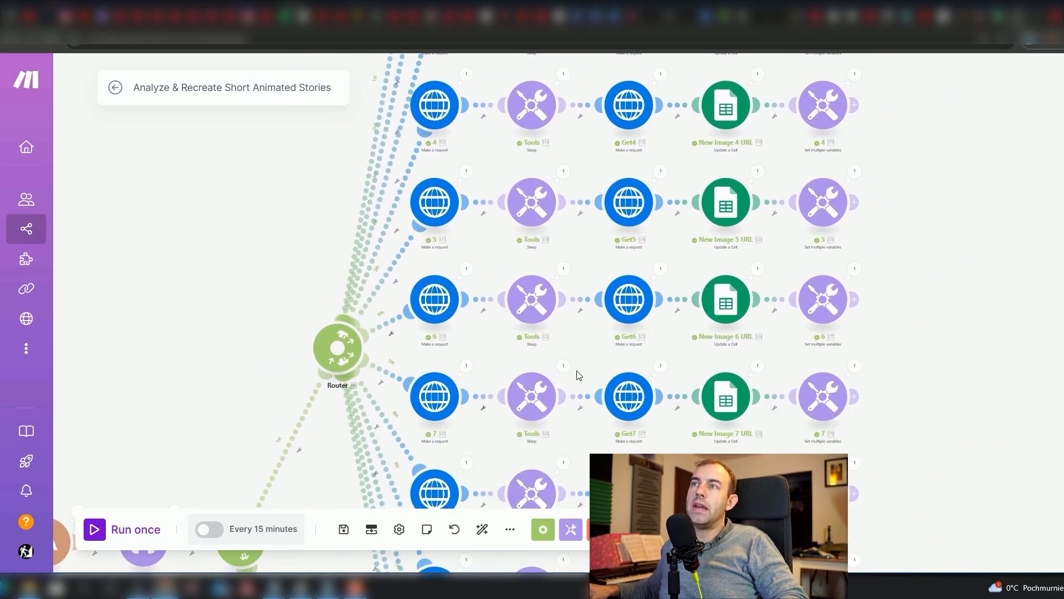
pyautogui.moveTo(577, 371); pyautogui.dragTo(663, 251)
pyautogui.moveTo(660, 382); pyautogui.dragTo(655, 259)
pyautogui.scroll(1, 679, 415)
pyautogui.moveTo(679, 416); pyautogui.dragTo(669, 185)
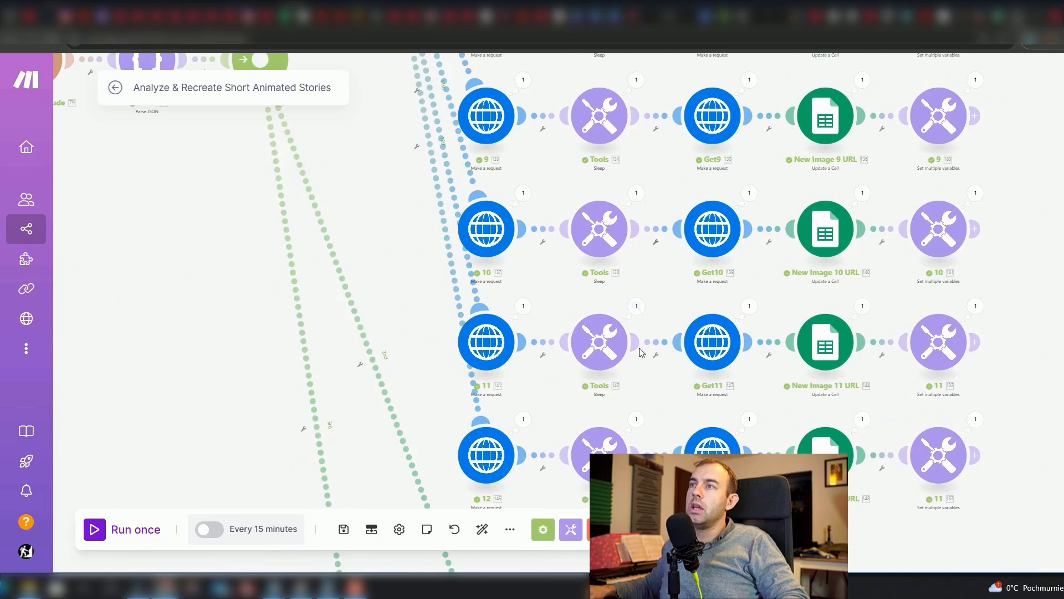
pyautogui.scroll(1, 639, 348)
pyautogui.moveTo(643, 346); pyautogui.dragTo(753, 104)
pyautogui.scroll(1, 740, 367)
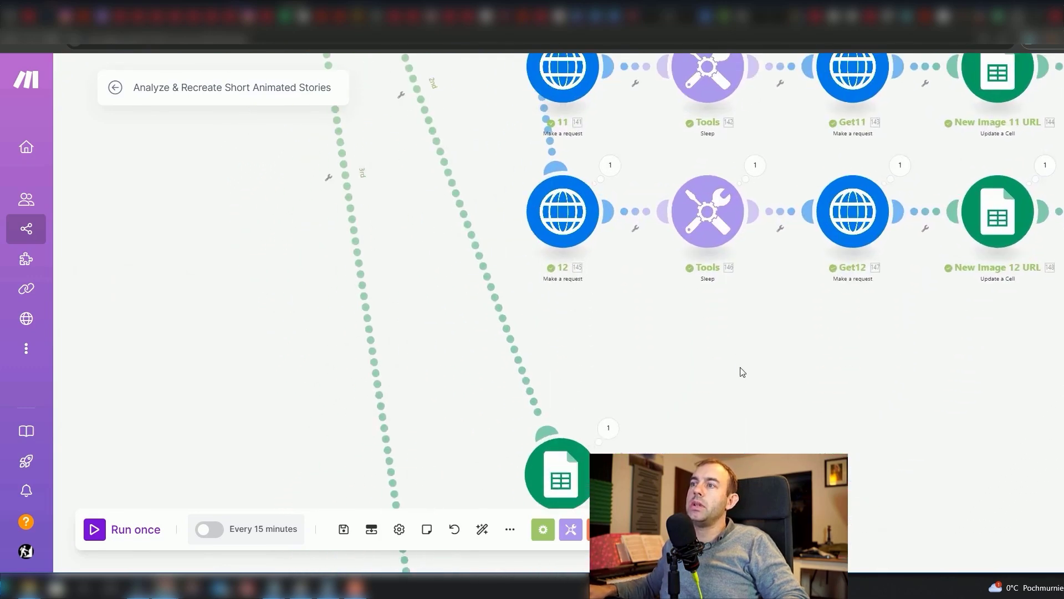
# Examine the Save New Script module and the start of the route that begins with Get Links for images
pyautogui.scroll(-5, 743, 333)
pyautogui.scroll(-1, 627, 351)
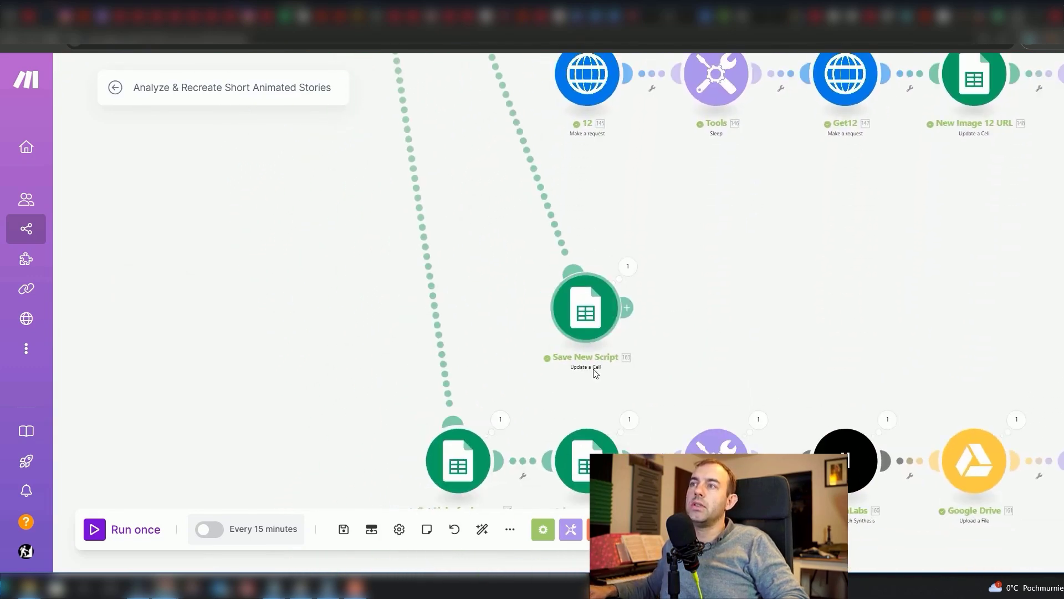
pyautogui.scroll(2, 581, 353)
pyautogui.moveTo(705, 416); pyautogui.dragTo(410, 224)
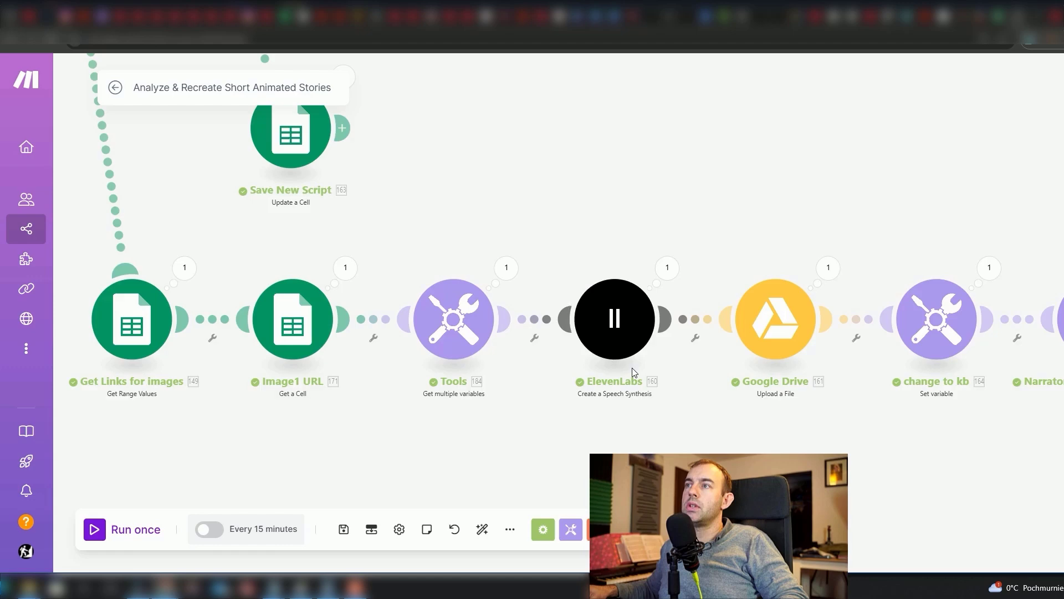
# Inspect the ElevenLabs module's run output and examine the Google Drive, change to kb and time calculation modules that follow it
pyautogui.scroll(2, 632, 346)
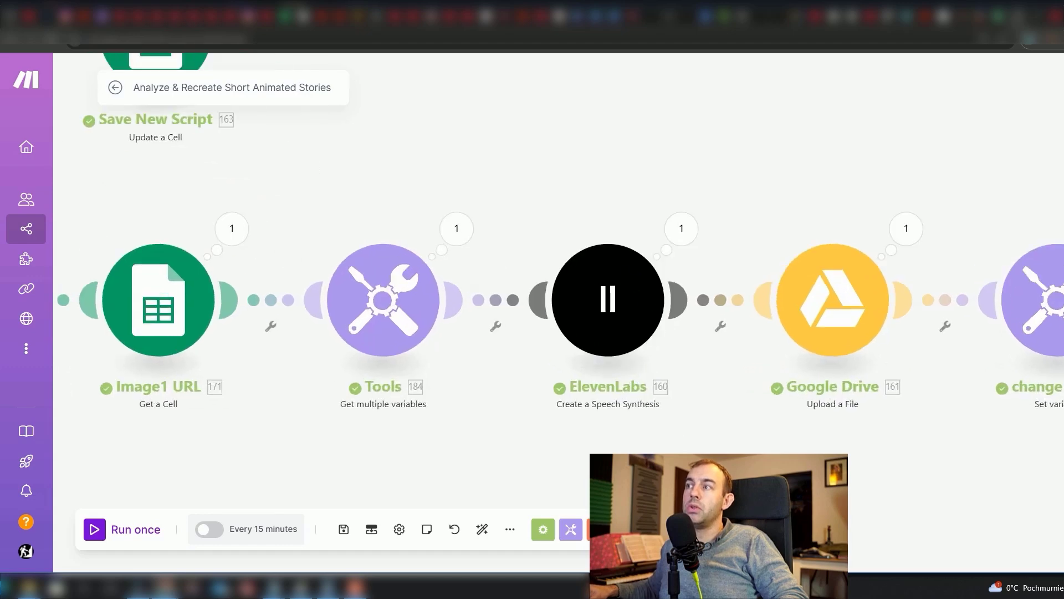
pyautogui.moveTo(783, 450); pyautogui.dragTo(520, 448)
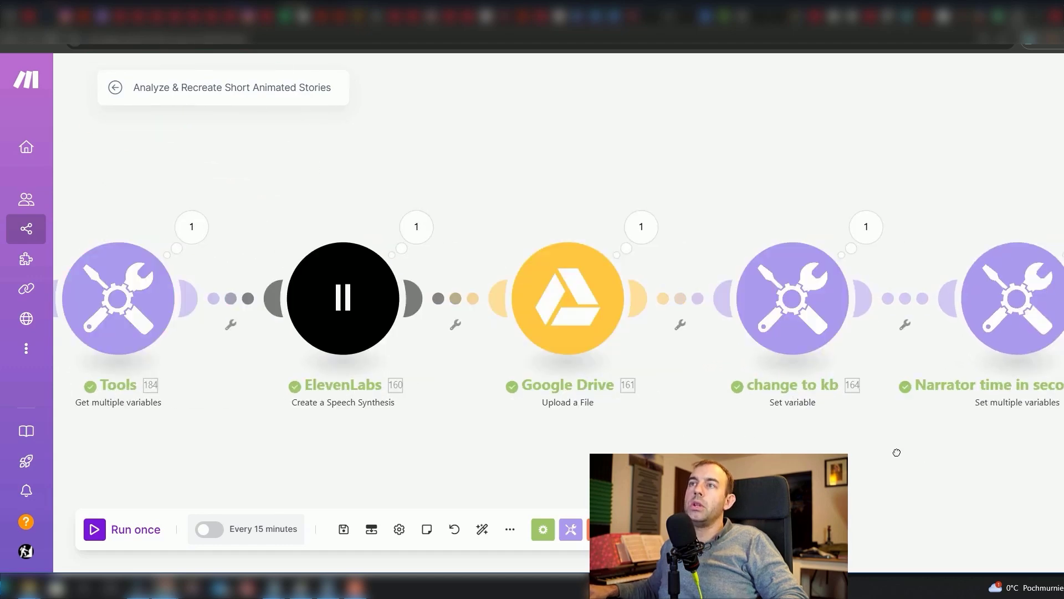
pyautogui.hscroll(3, 781, 446)
pyautogui.click(276, 216)
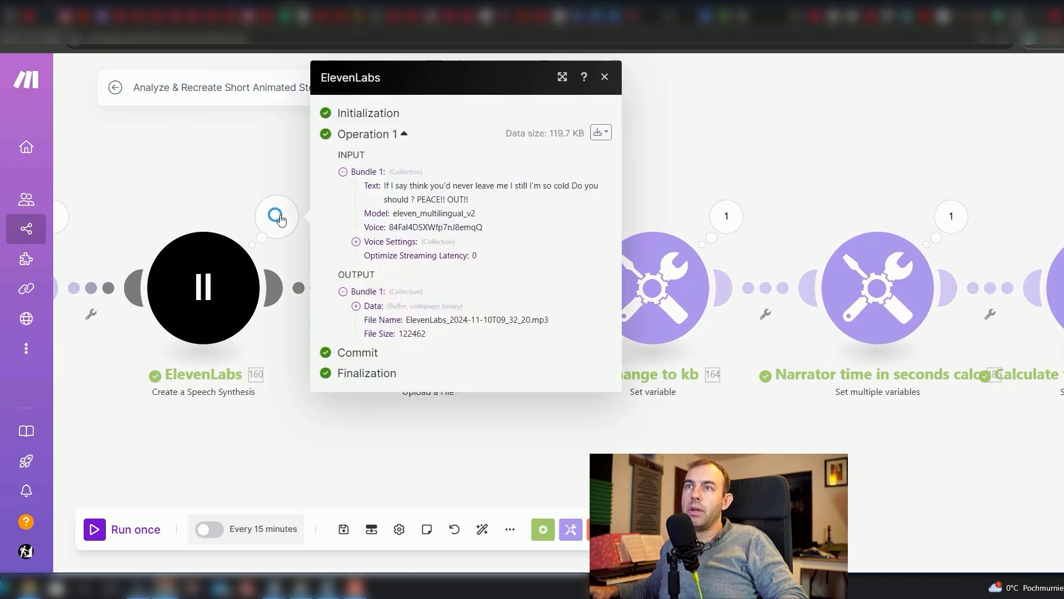
pyautogui.click(605, 77)
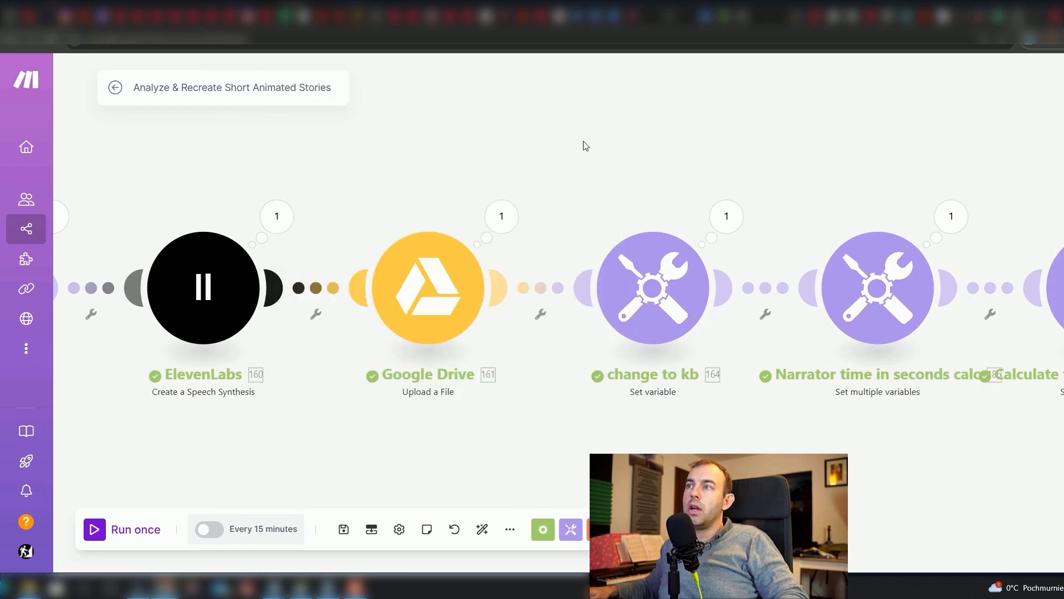
pyautogui.moveTo(749, 421); pyautogui.dragTo(558, 431)
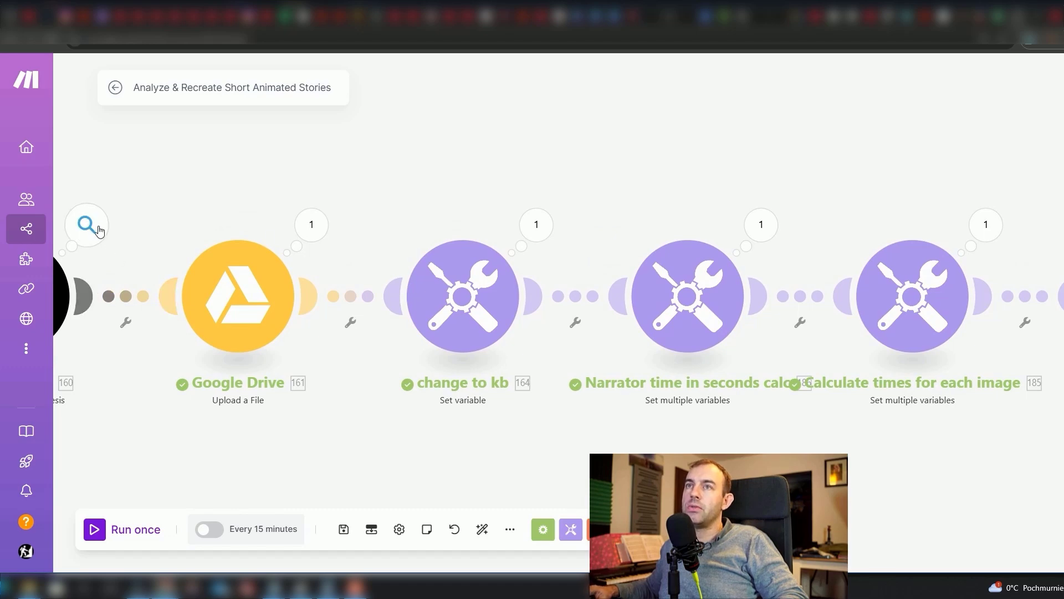
pyautogui.moveTo(201, 254); pyautogui.dragTo(313, 256)
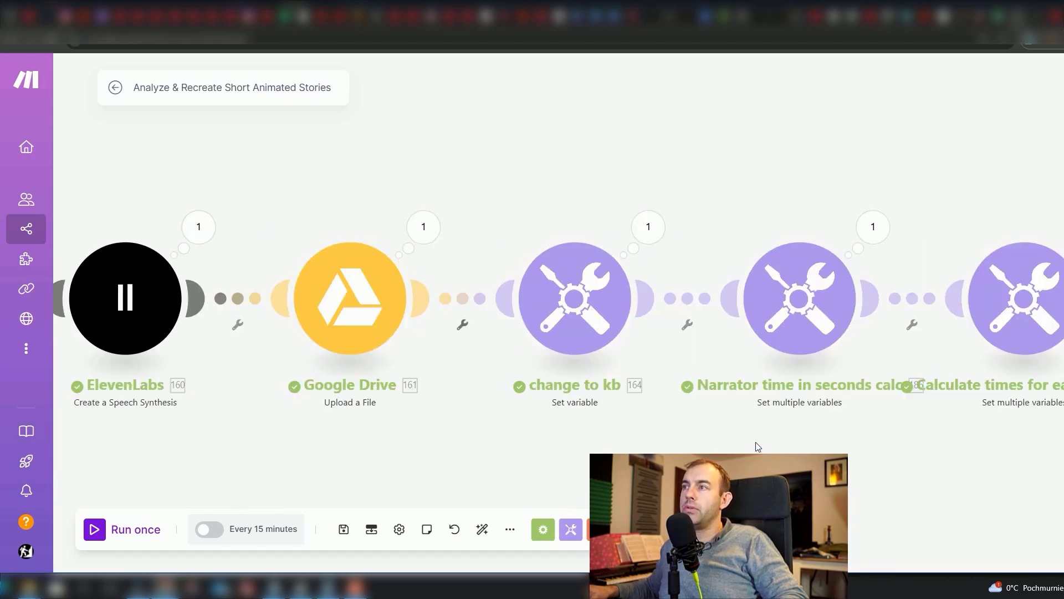
# Check the Narrator time in seconds calc formula, close it without changes, and examine the following modules through Creatomate
pyautogui.click(798, 341)
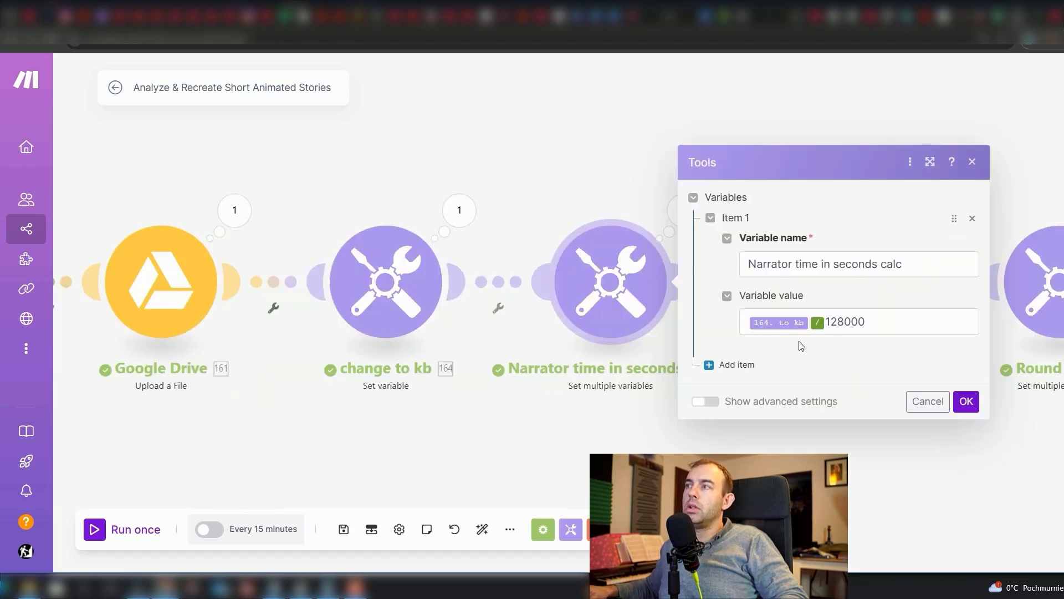
pyautogui.click(921, 408)
pyautogui.moveTo(846, 432); pyautogui.dragTo(505, 417)
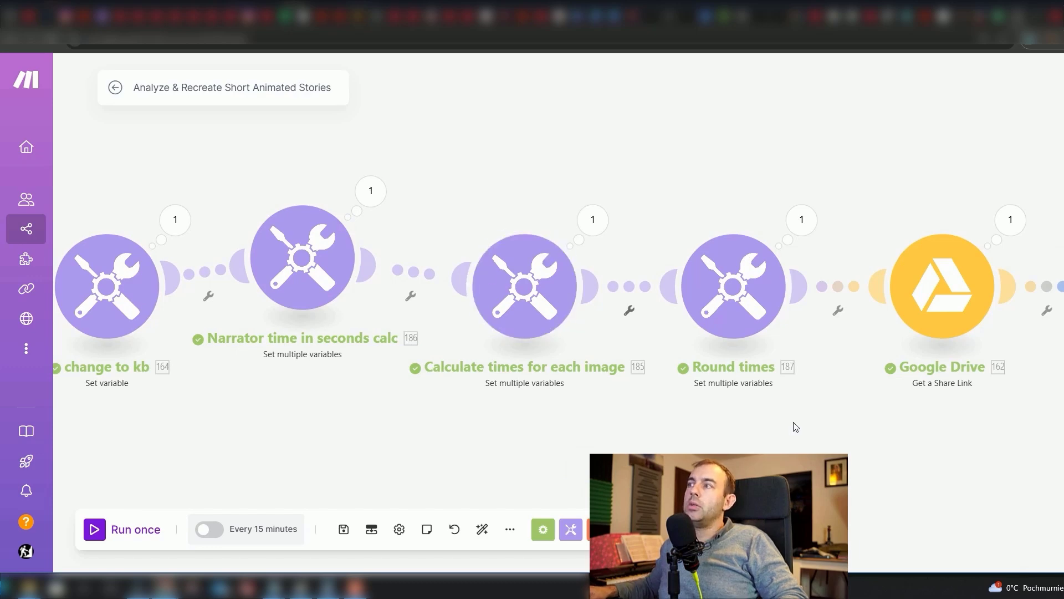
pyautogui.moveTo(793, 422); pyautogui.dragTo(448, 419)
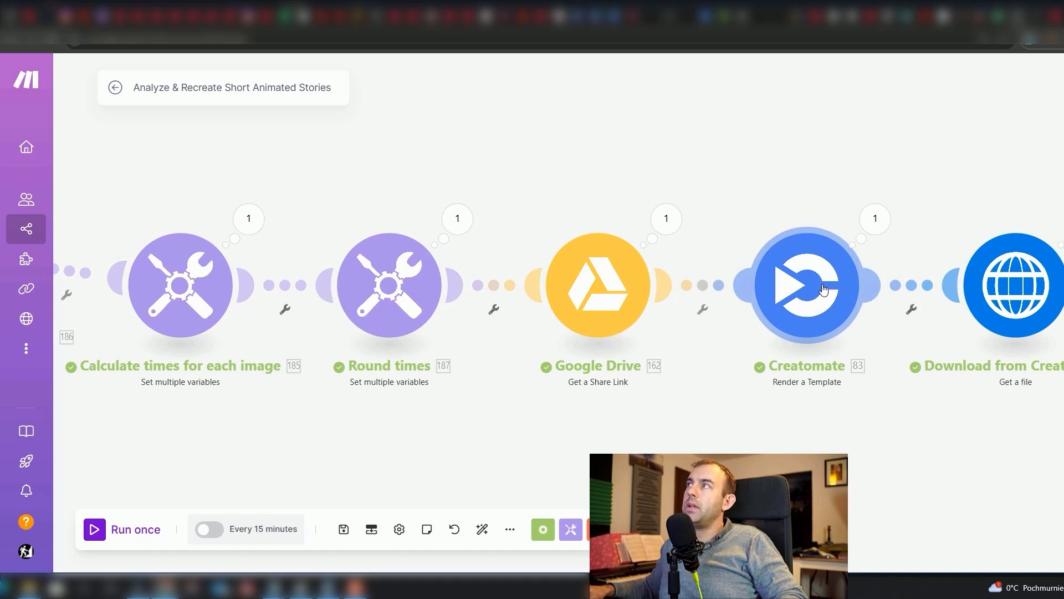
pyautogui.scroll(-1, 914, 221)
# Switch to the Motivation template in Creatomate, scrub through the Comp1 timeline and select the bckrdmusic track
pyautogui.click(980, 22)
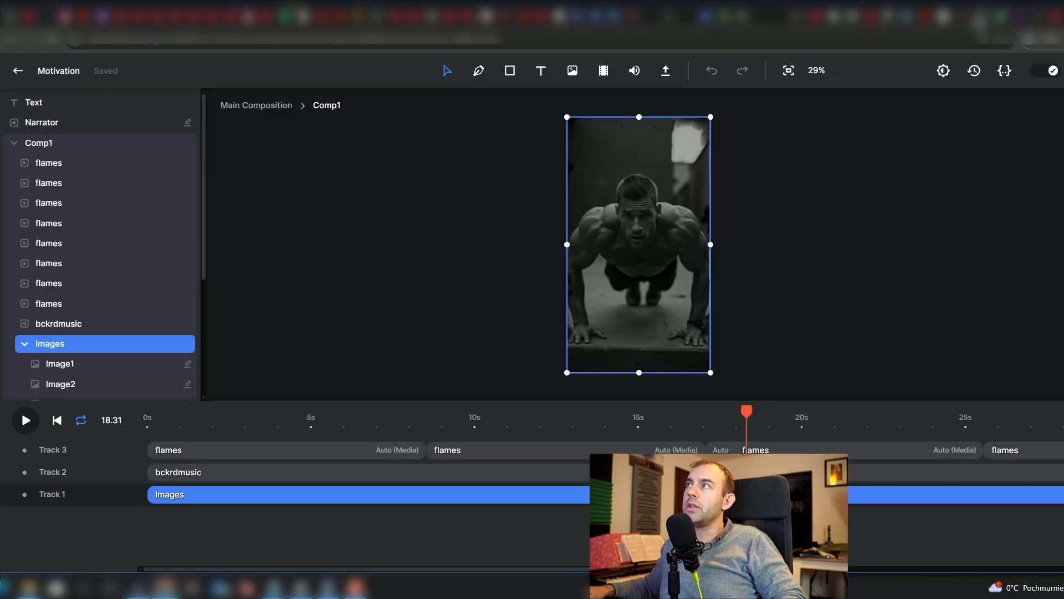
pyautogui.moveTo(276, 424); pyautogui.dragTo(238, 421)
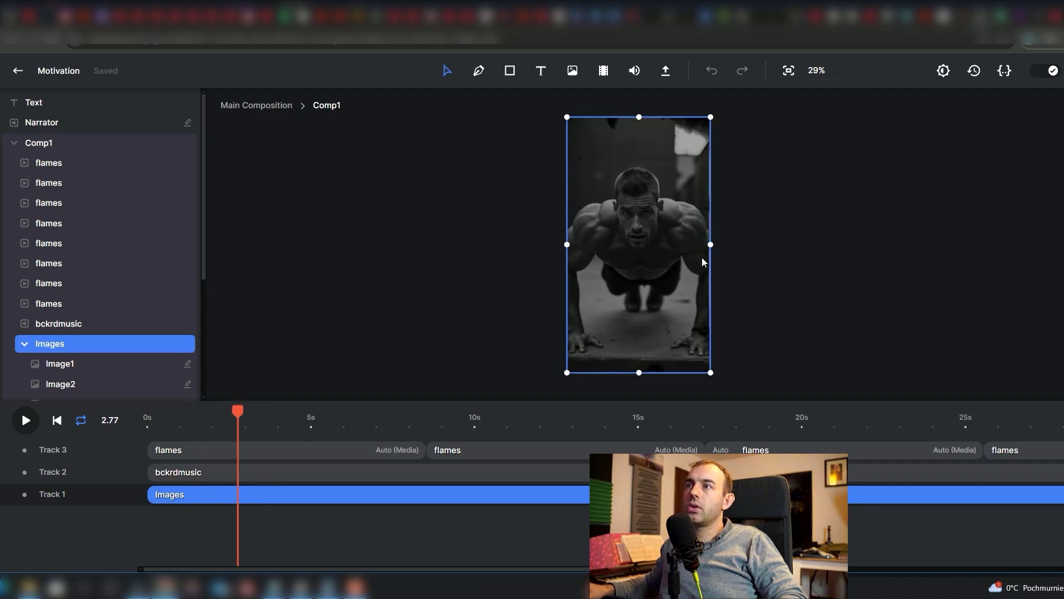
pyautogui.moveTo(319, 434); pyautogui.dragTo(587, 435)
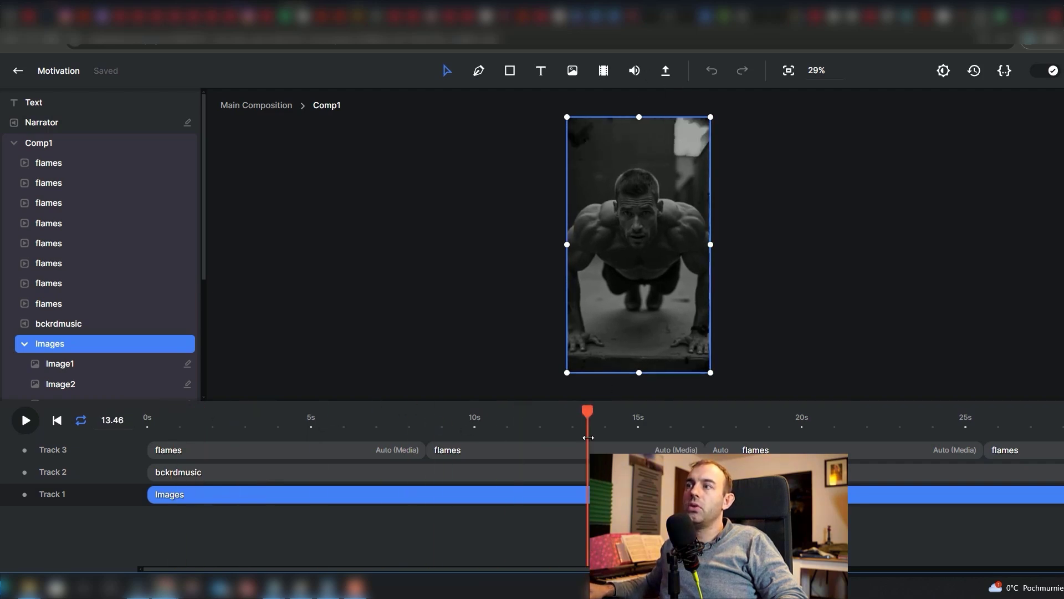
pyautogui.click(249, 474)
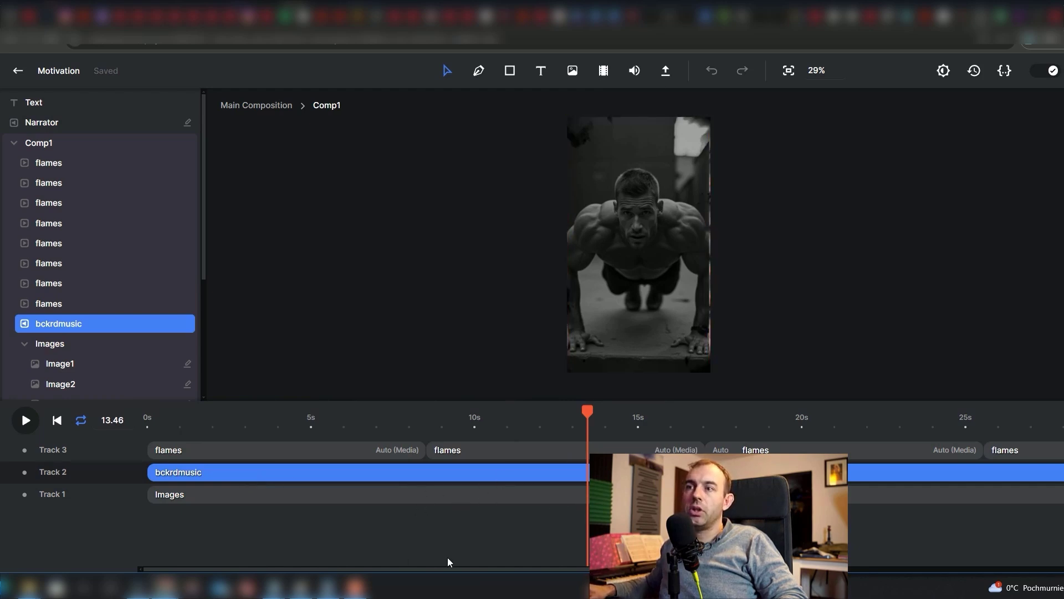
pyautogui.moveTo(438, 571); pyautogui.dragTo(393, 583)
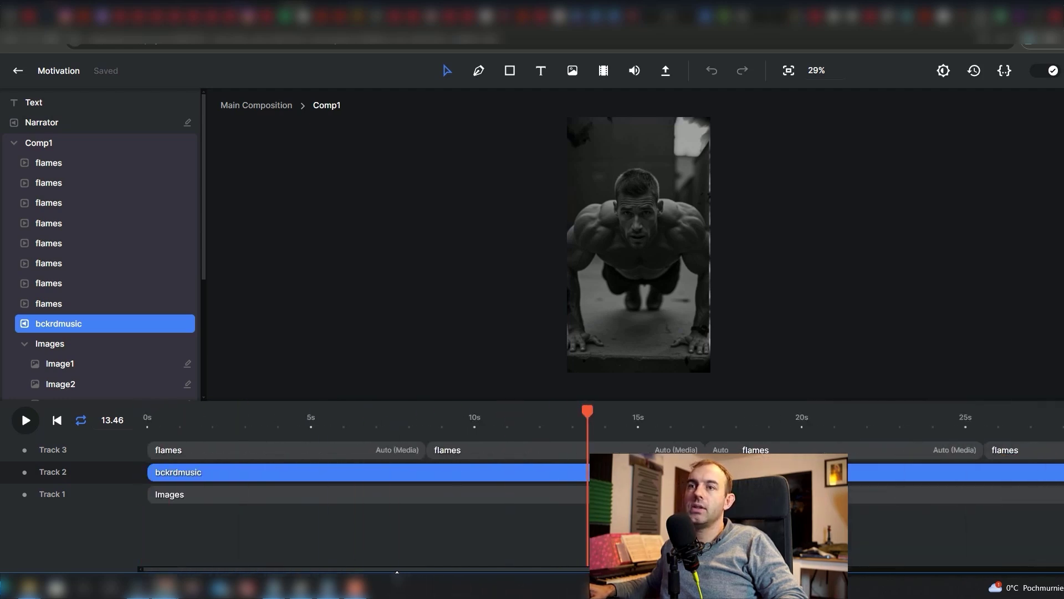
# Inspect the image layers inside the template's Images group, selecting Image3, and look further along the timeline
pyautogui.click(102, 335)
pyautogui.scroll(-3, 90, 332)
pyautogui.click(91, 239)
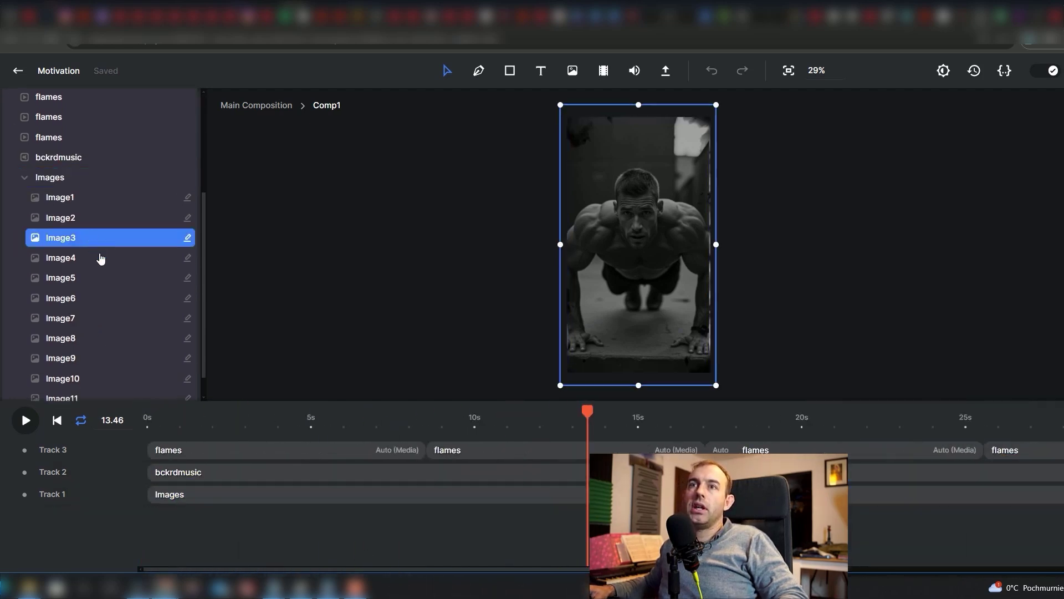
pyautogui.scroll(-1, 83, 311)
pyautogui.scroll(2, 106, 299)
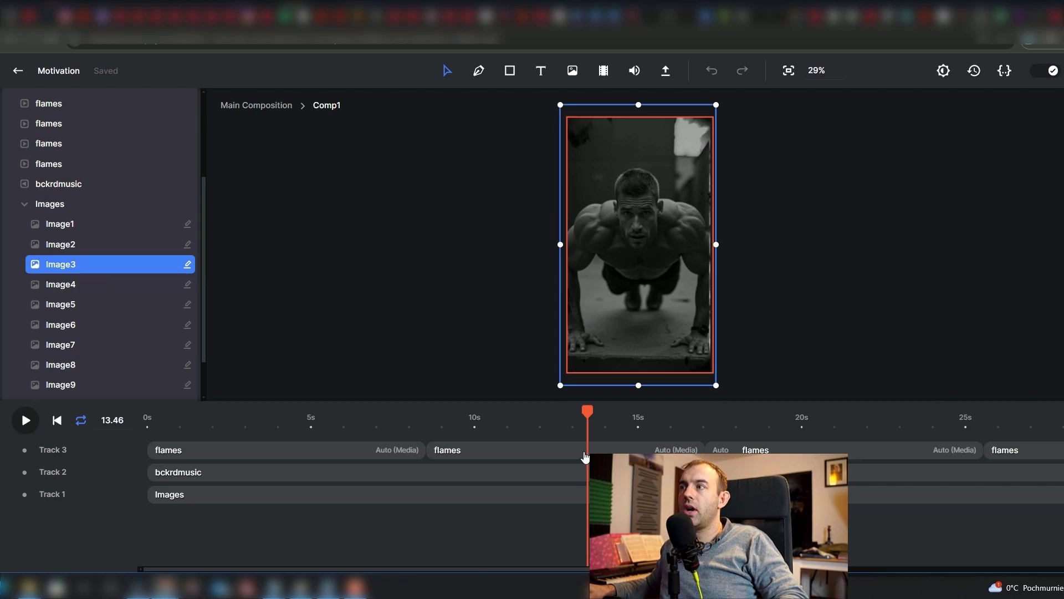
pyautogui.moveTo(449, 569); pyautogui.dragTo(591, 570)
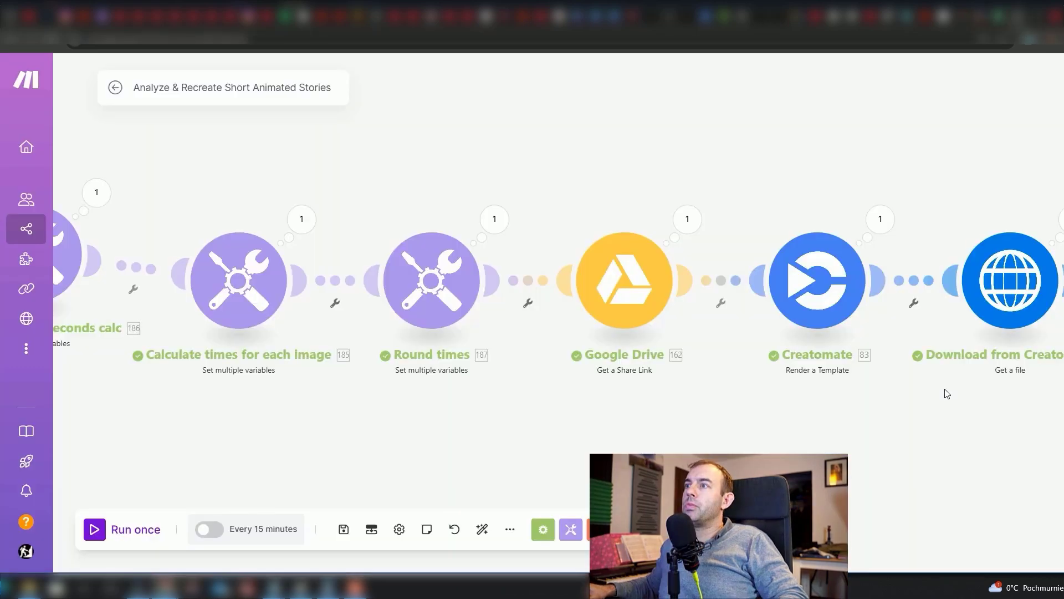
# Return to the Make scenario and examine the modules after Creatomate and the router's Instagram, Facebook and YouTube branches
pyautogui.moveTo(945, 391); pyautogui.dragTo(572, 361)
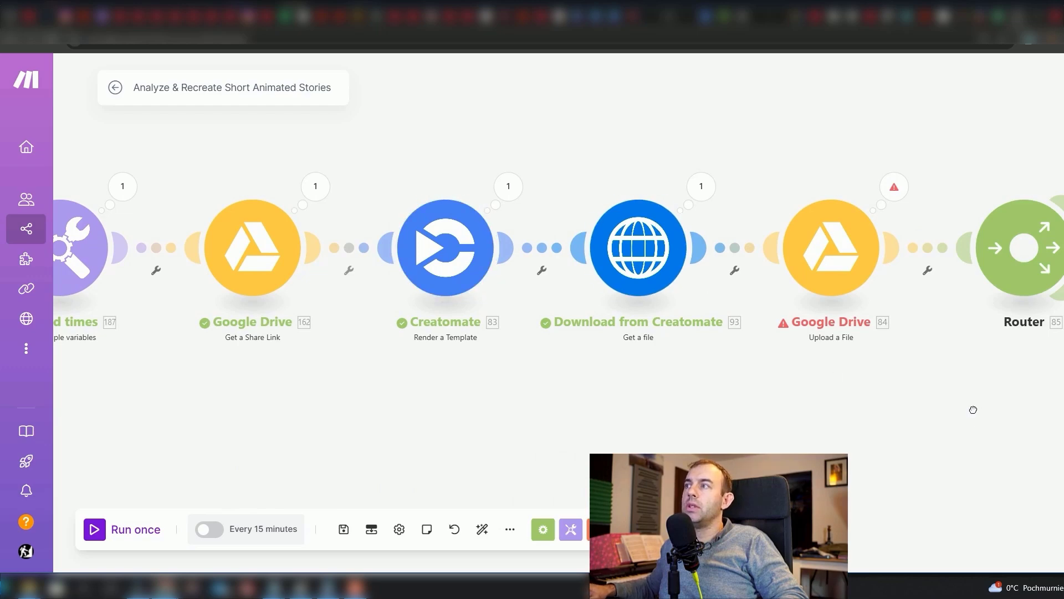
pyautogui.moveTo(974, 410); pyautogui.dragTo(579, 401)
pyautogui.moveTo(693, 430); pyautogui.dragTo(494, 288)
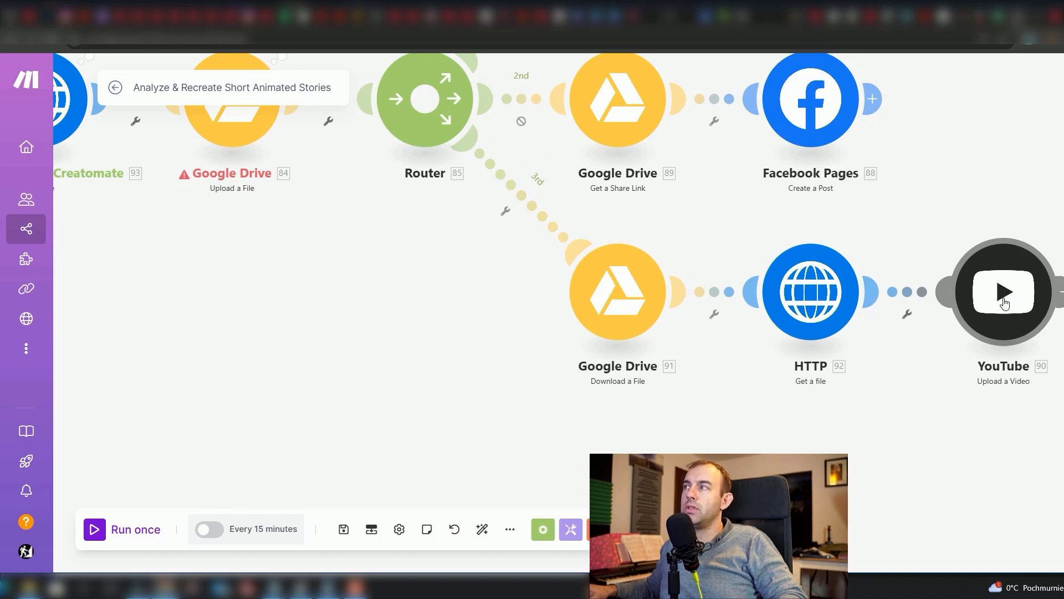
pyautogui.scroll(-3, 1004, 302)
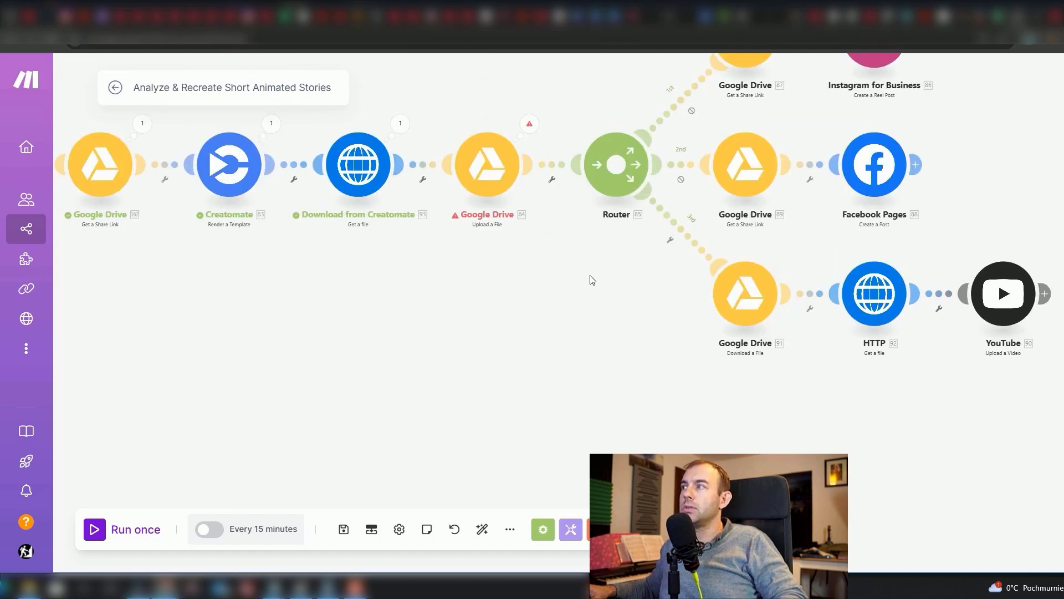
pyautogui.moveTo(592, 280); pyautogui.dragTo(501, 357)
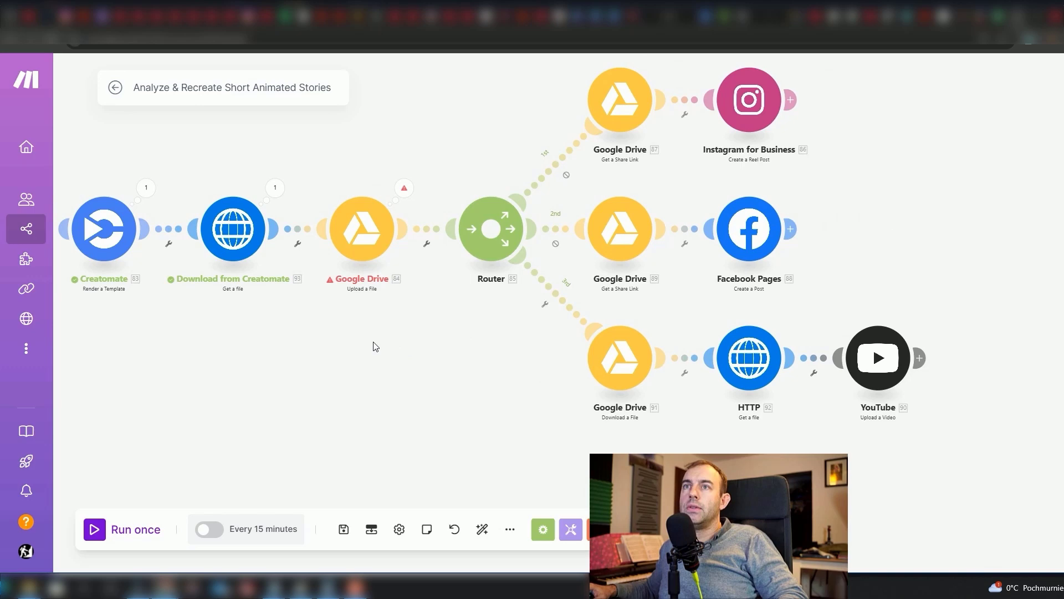
# Review the scenario backwards from the publishing router to the Google Sheets Watch New Rows module at its start
pyautogui.scroll(1, 325, 339)
pyautogui.moveTo(323, 334); pyautogui.dragTo(701, 411)
pyautogui.scroll(-2, 586, 397)
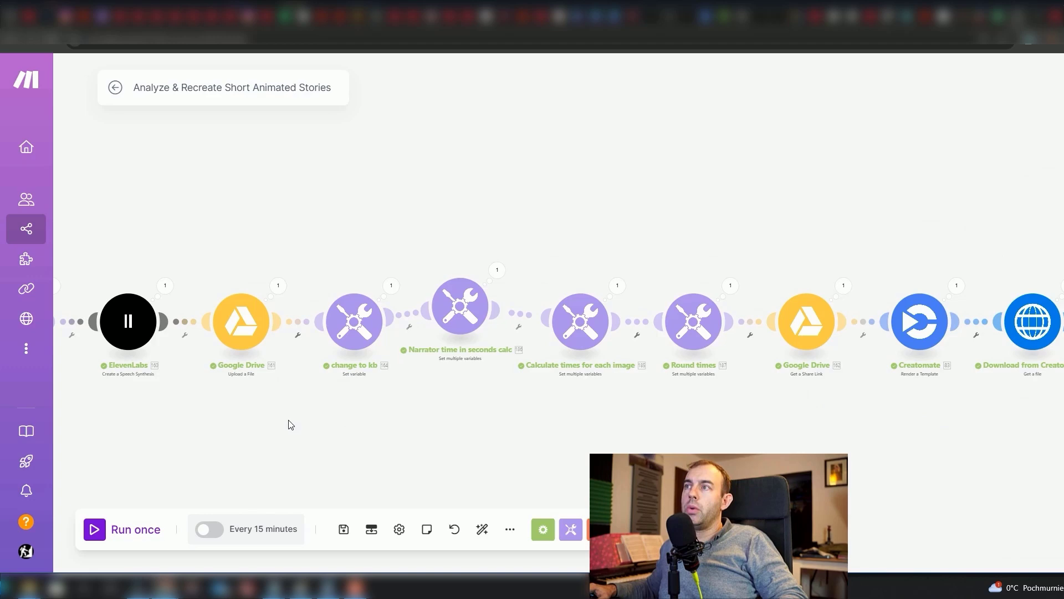
pyautogui.moveTo(291, 425); pyautogui.dragTo(834, 396)
pyautogui.scroll(1, 834, 397)
pyautogui.scroll(-6, 337, 356)
pyautogui.scroll(2, 339, 359)
pyautogui.scroll(1, 247, 264)
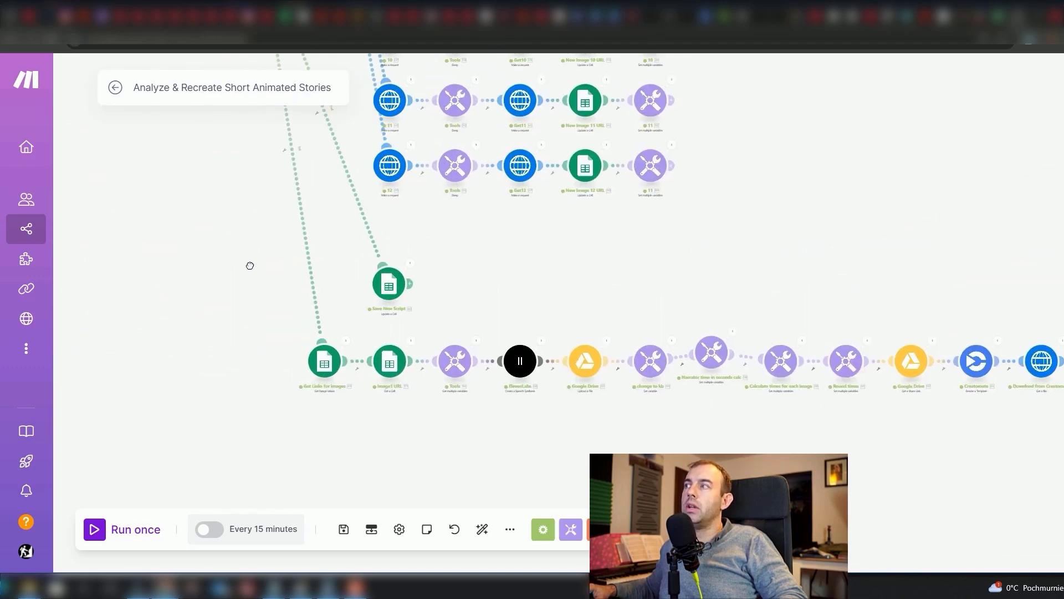
pyautogui.moveTo(247, 264); pyautogui.dragTo(750, 356)
pyautogui.moveTo(400, 191); pyautogui.dragTo(569, 405)
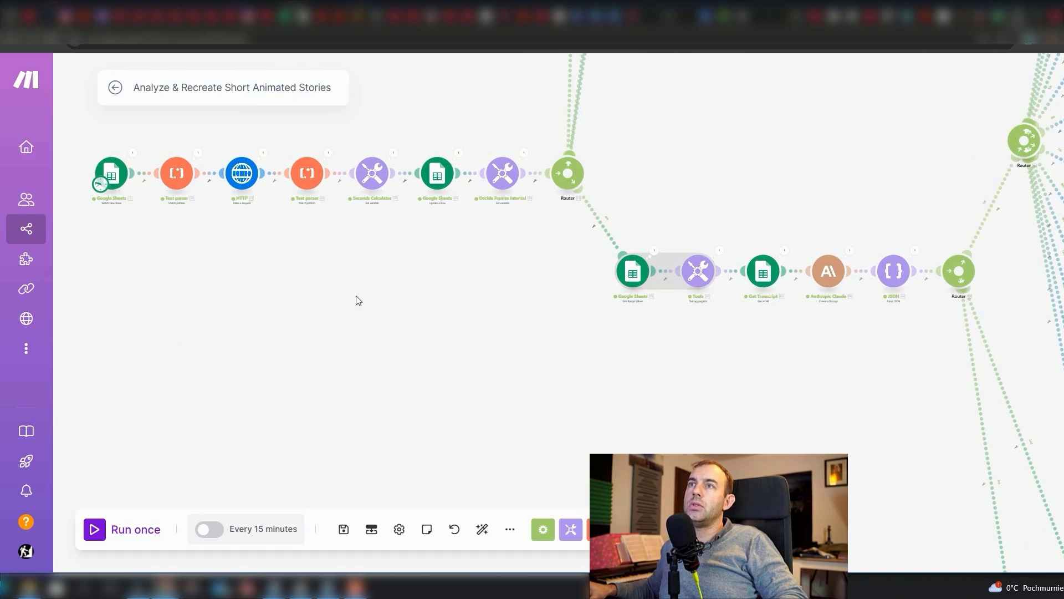
pyautogui.moveTo(258, 264); pyautogui.dragTo(643, 377)
pyautogui.scroll(4, 497, 294)
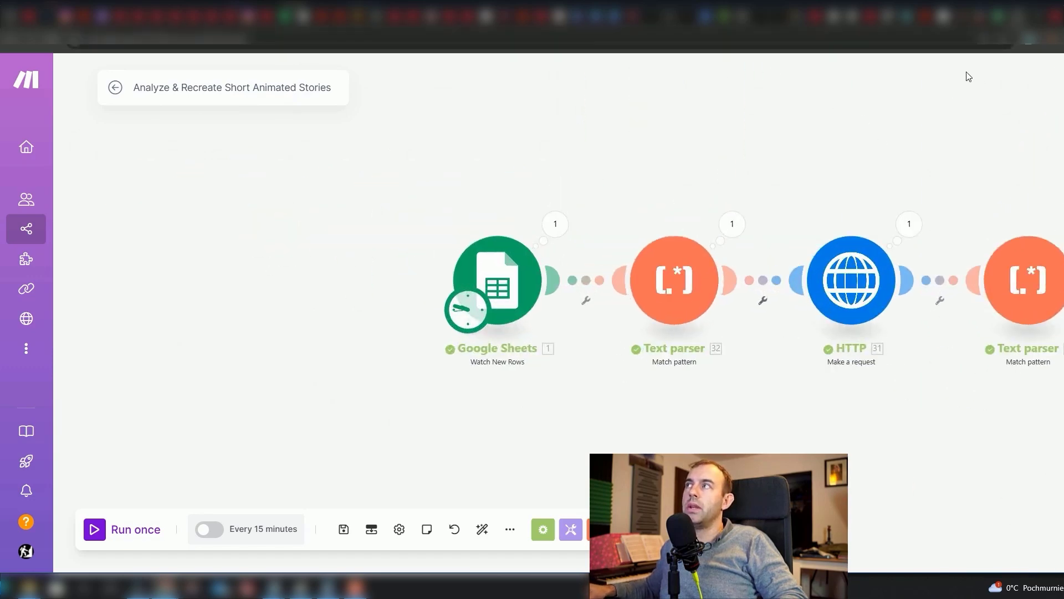
# Check the Shorts links in the linki do ściągnięcia spreadsheet and return to the scenario's opening modules
pyautogui.click(998, 19)
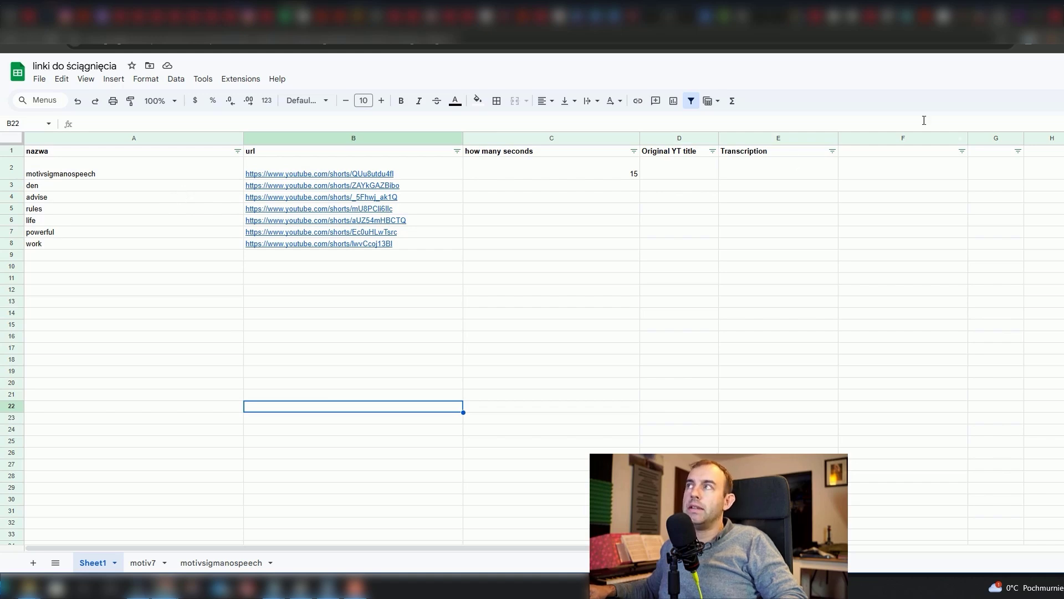
pyautogui.click(1020, 21)
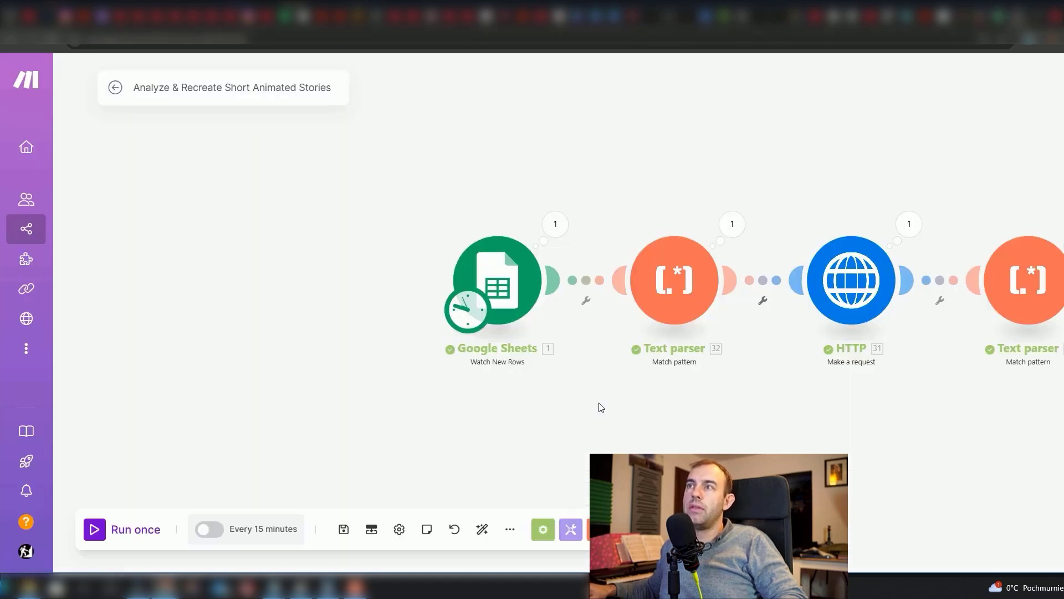
pyautogui.moveTo(601, 408); pyautogui.dragTo(510, 410)
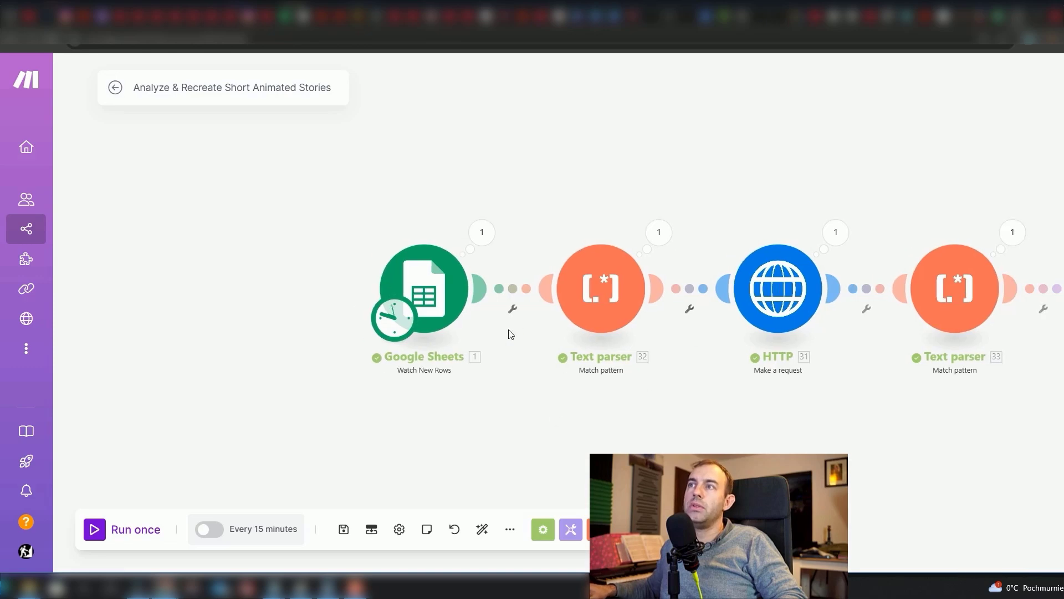
pyautogui.scroll(-1, 511, 334)
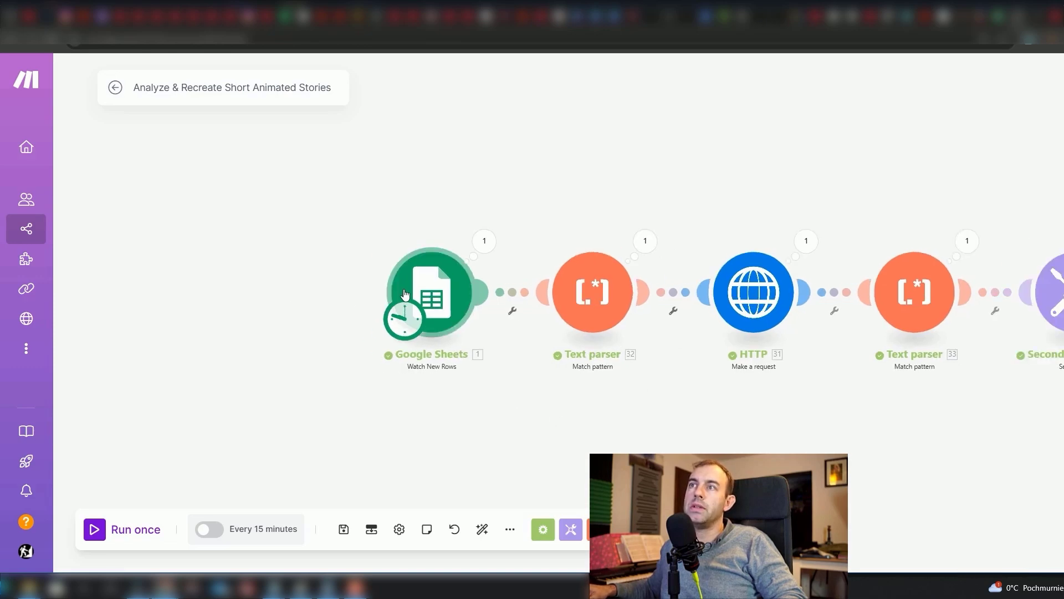
pyautogui.moveTo(401, 291); pyautogui.dragTo(357, 284)
pyautogui.moveTo(582, 382); pyautogui.dragTo(542, 376)
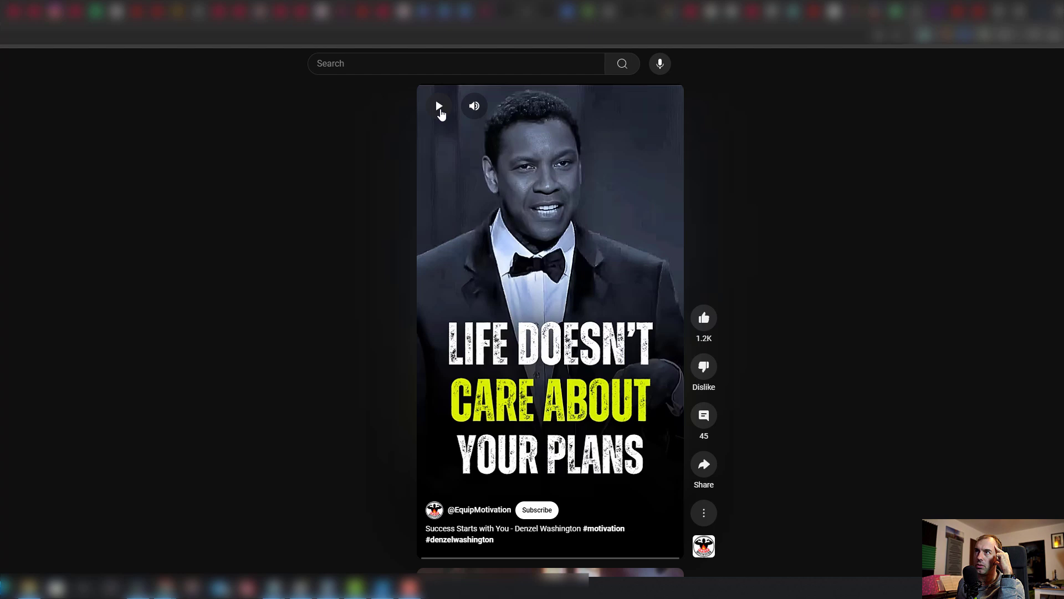
# Play and pause the original "Success Starts with You" Short, and play its recreated version in the Filmy i TV player
pyautogui.click(439, 107)
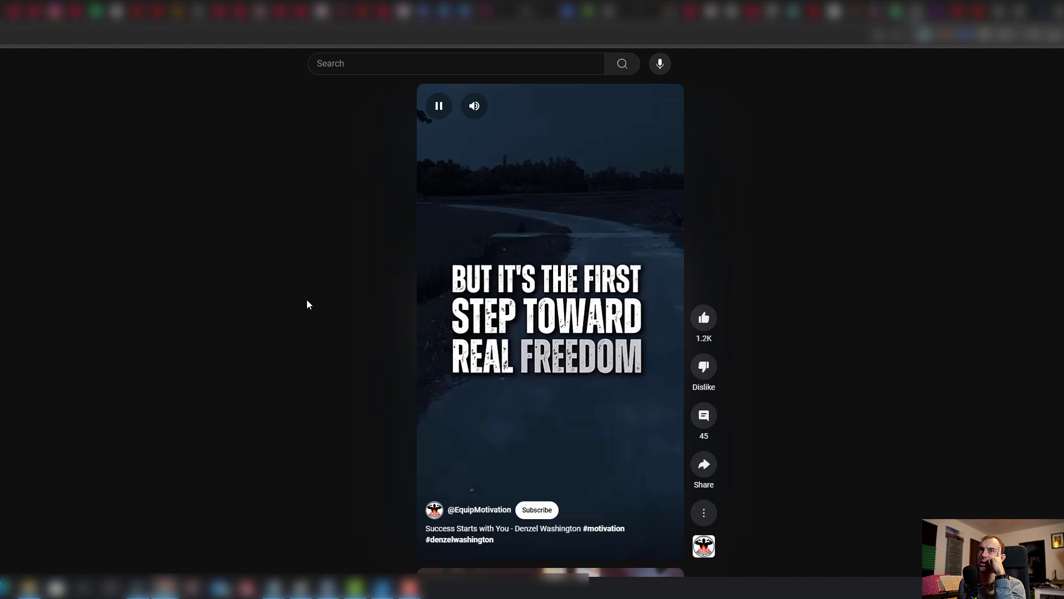
pyautogui.click(439, 117)
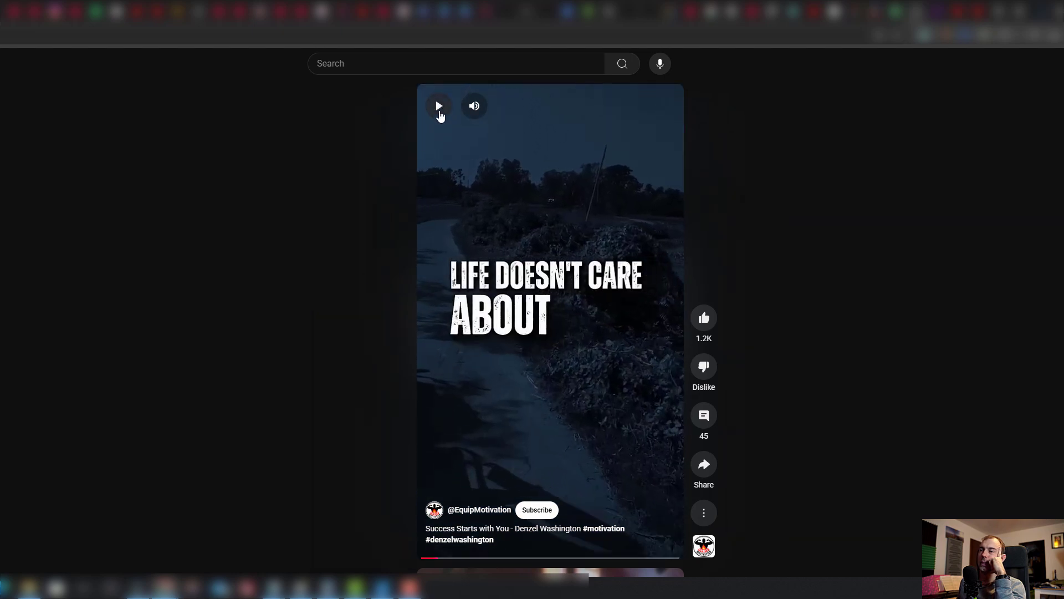
pyautogui.click(385, 594)
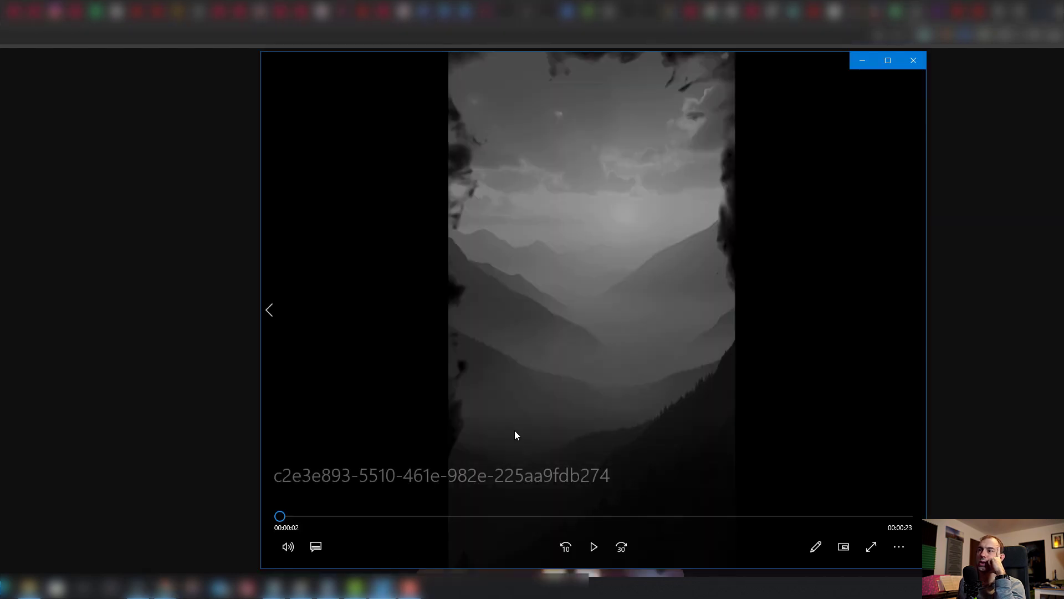
pyautogui.click(593, 548)
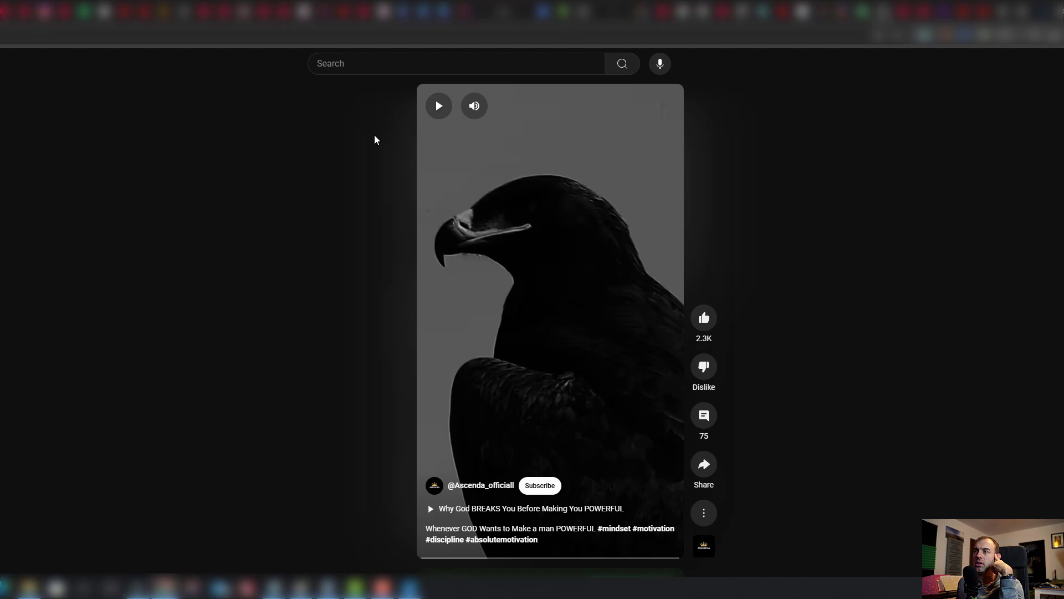
# Play the original "Why God BREAKS You Before Making You POWERFUL" Short and its recreated version, rewinding slightly near the end
pyautogui.click(434, 107)
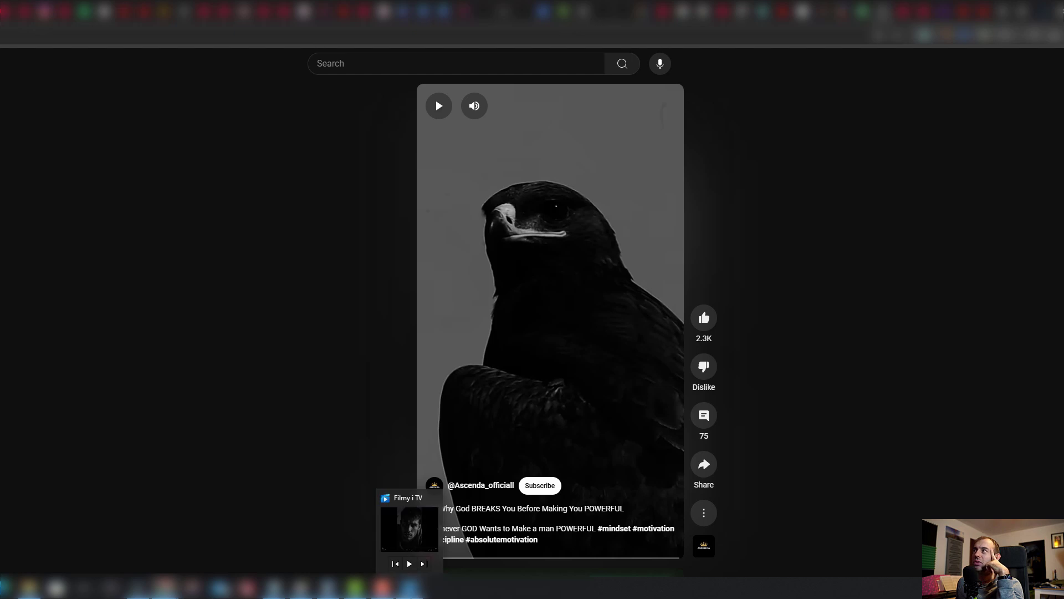
pyautogui.click(410, 587)
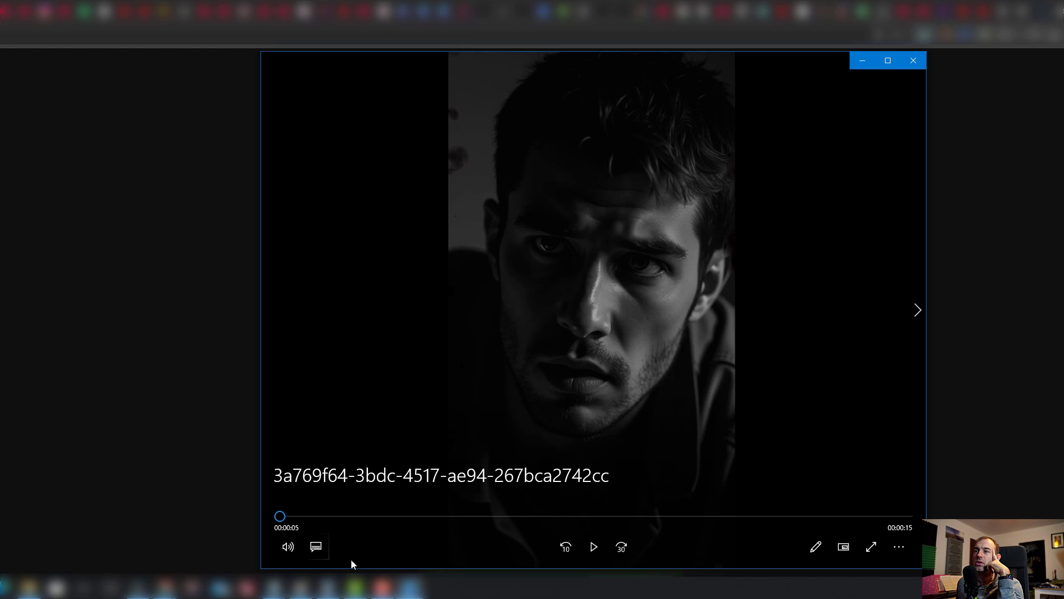
pyautogui.click(593, 546)
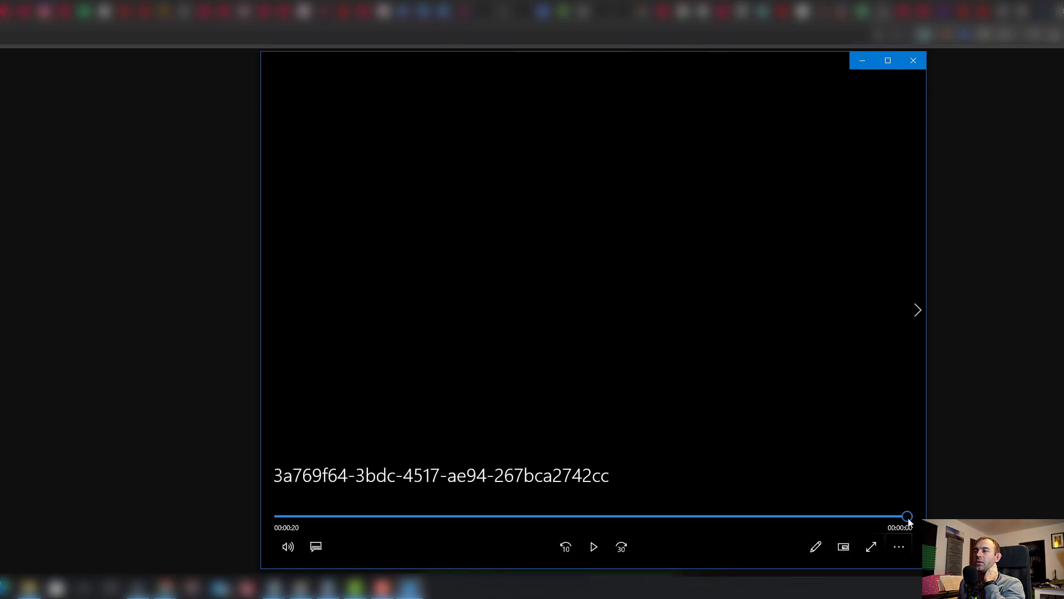
pyautogui.moveTo(907, 515); pyautogui.dragTo(856, 516)
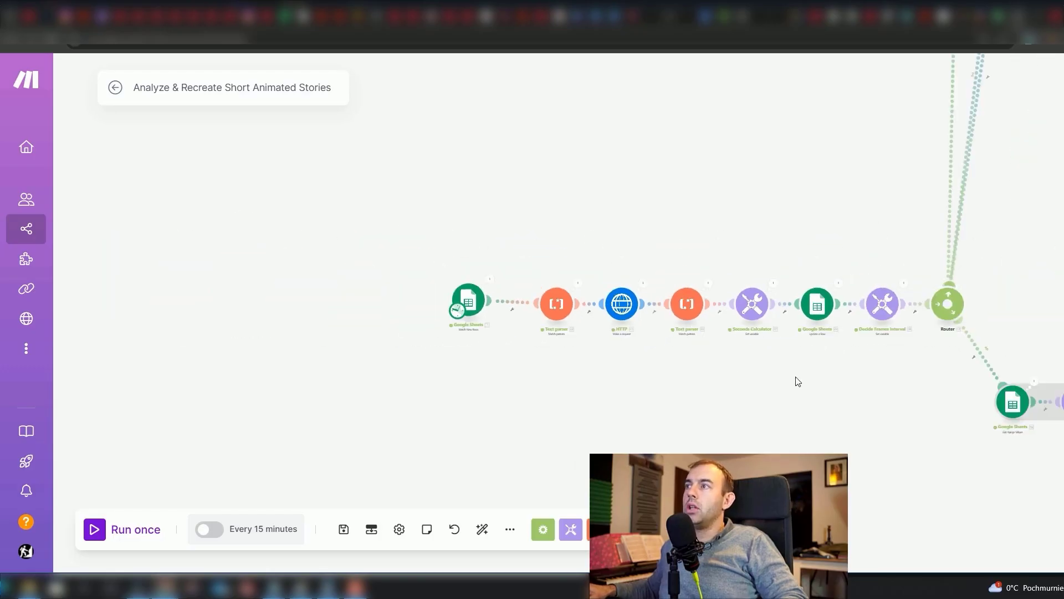
# Examine the scenario from its opening modules through the video analysis branches to the Anthropic Claude and image generation routes
pyautogui.moveTo(774, 370); pyautogui.dragTo(515, 400)
pyautogui.scroll(1, 568, 400)
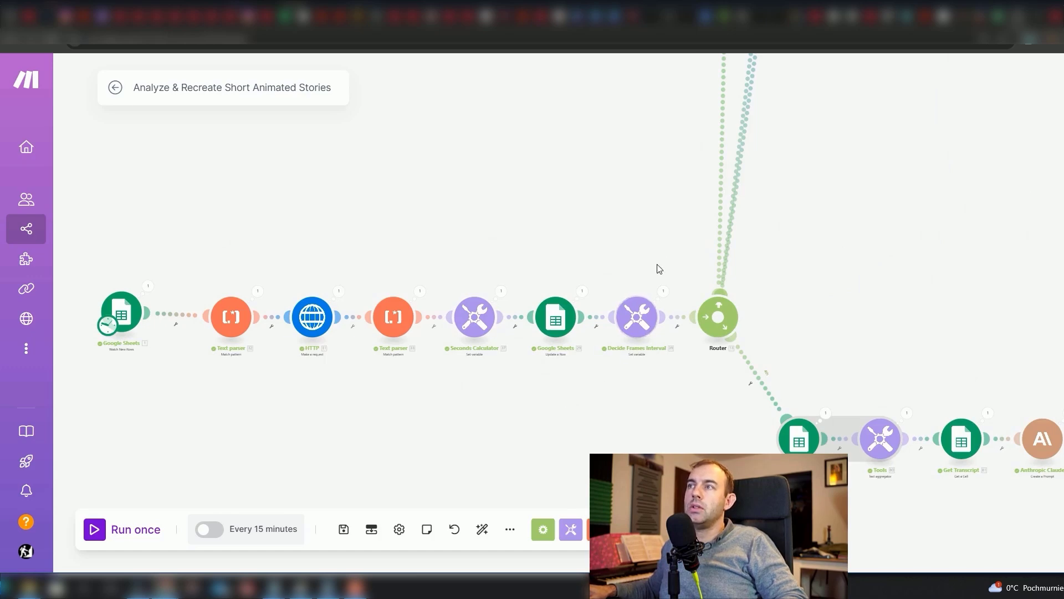
pyautogui.scroll(-4, 654, 229)
pyautogui.moveTo(768, 208); pyautogui.dragTo(687, 391)
pyautogui.scroll(2, 728, 342)
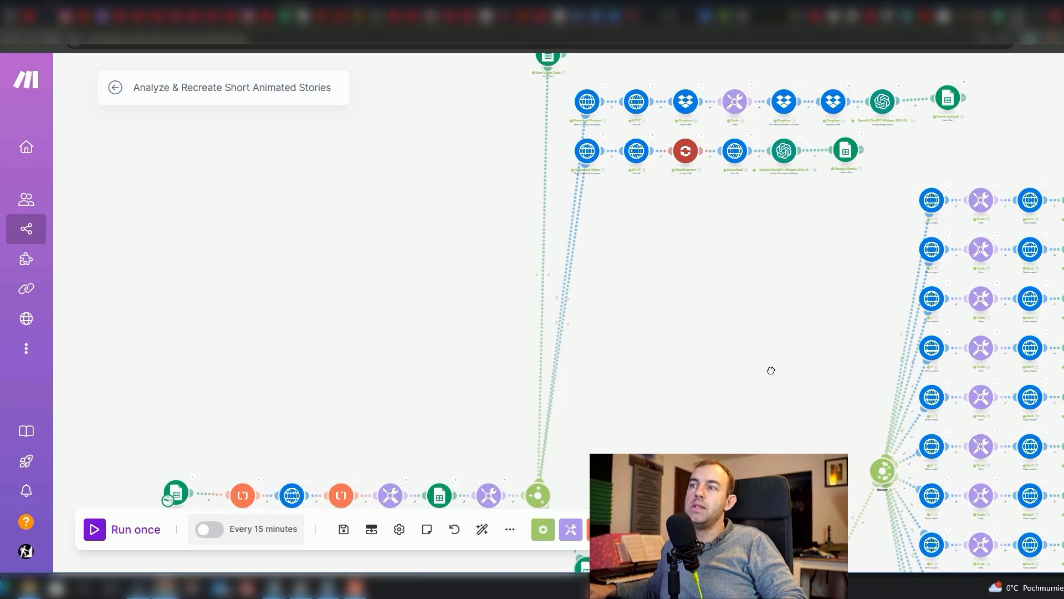
pyautogui.scroll(2, 635, 320)
pyautogui.moveTo(770, 371); pyautogui.dragTo(546, 163)
pyautogui.scroll(-4, 645, 313)
pyautogui.scroll(2, 595, 312)
pyautogui.scroll(2, 643, 261)
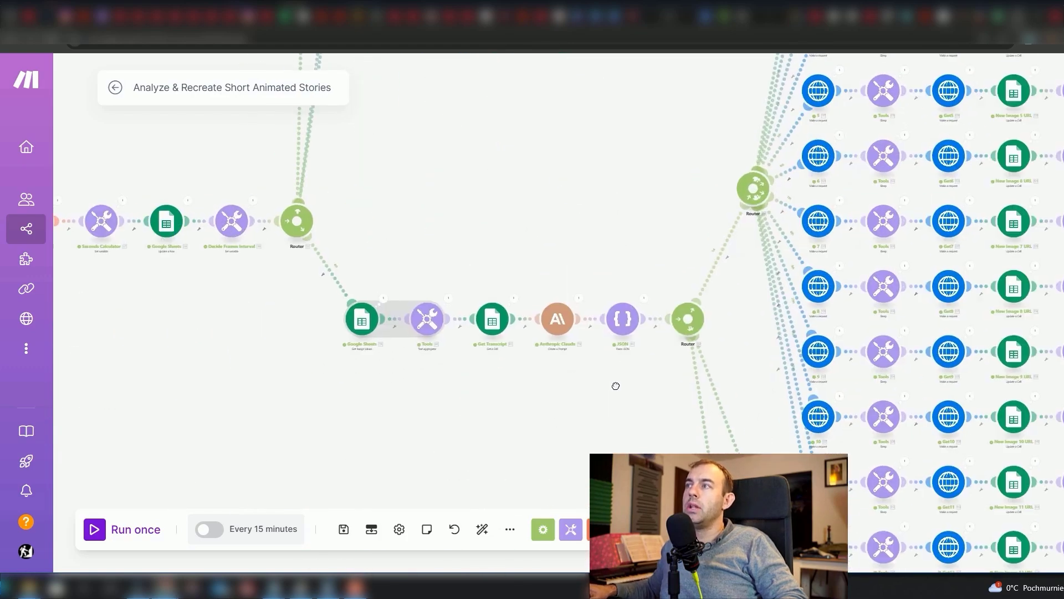